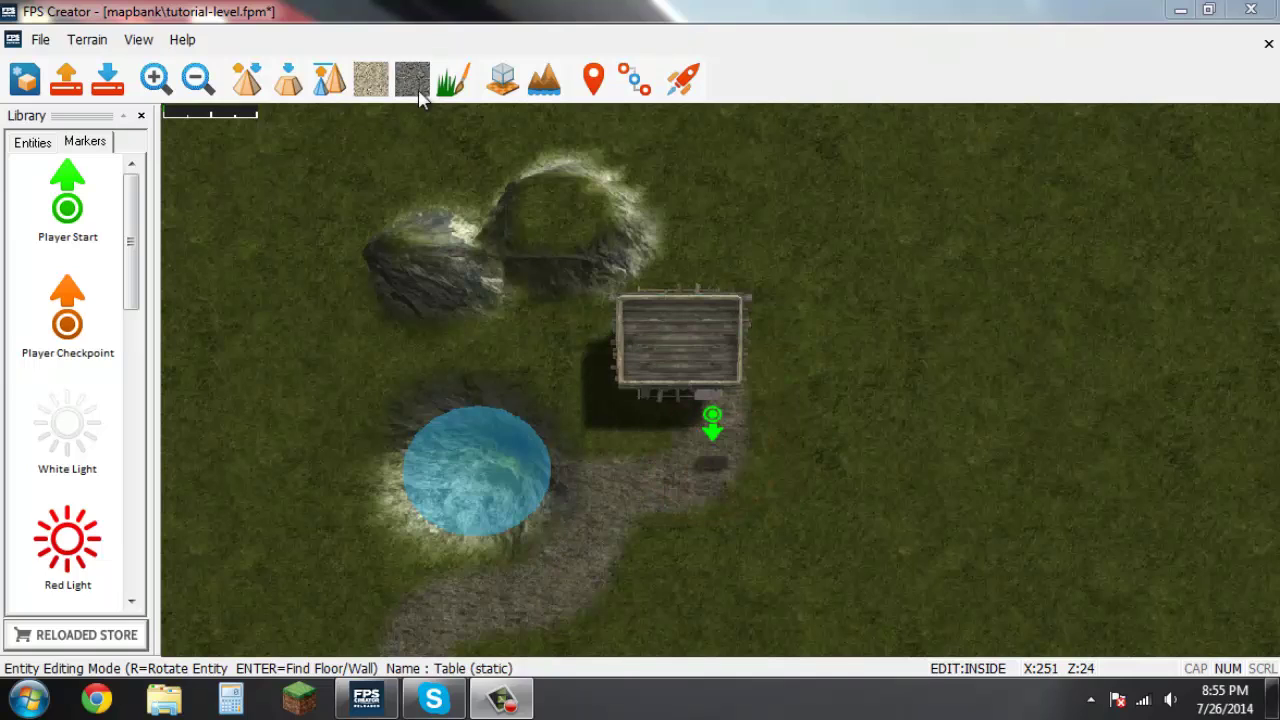
# Switch to grass painting mode and examine the grassed area beside the house and the path down to the soldier.
pyautogui.click(463, 88)
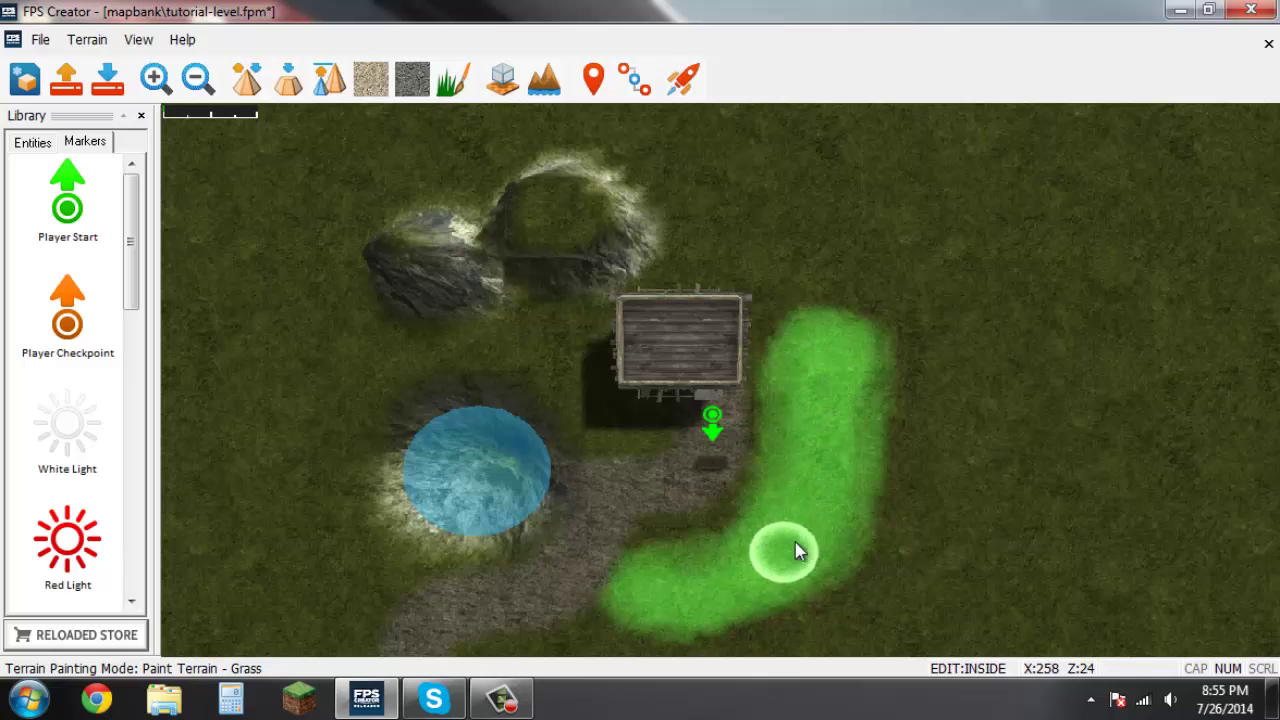
pyautogui.press('s')
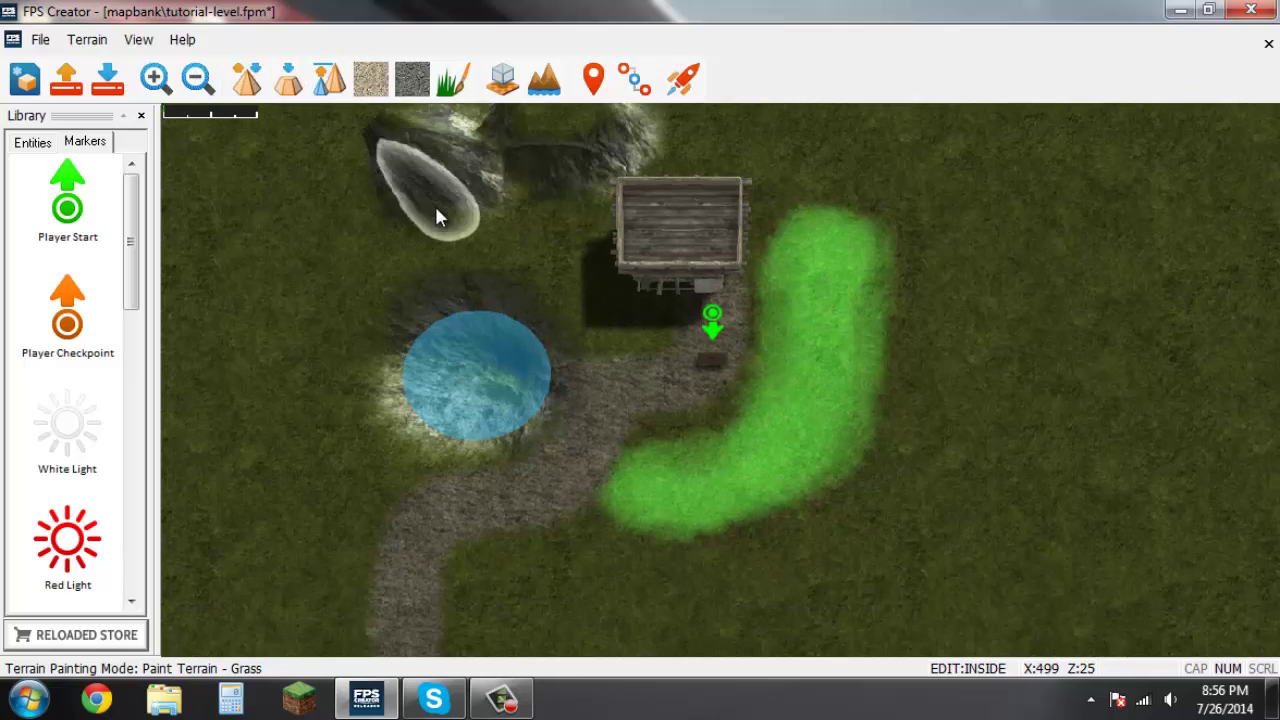
pyautogui.press('a')
pyautogui.press('s')
pyautogui.press('a')
pyautogui.press('s')
pyautogui.press('a')
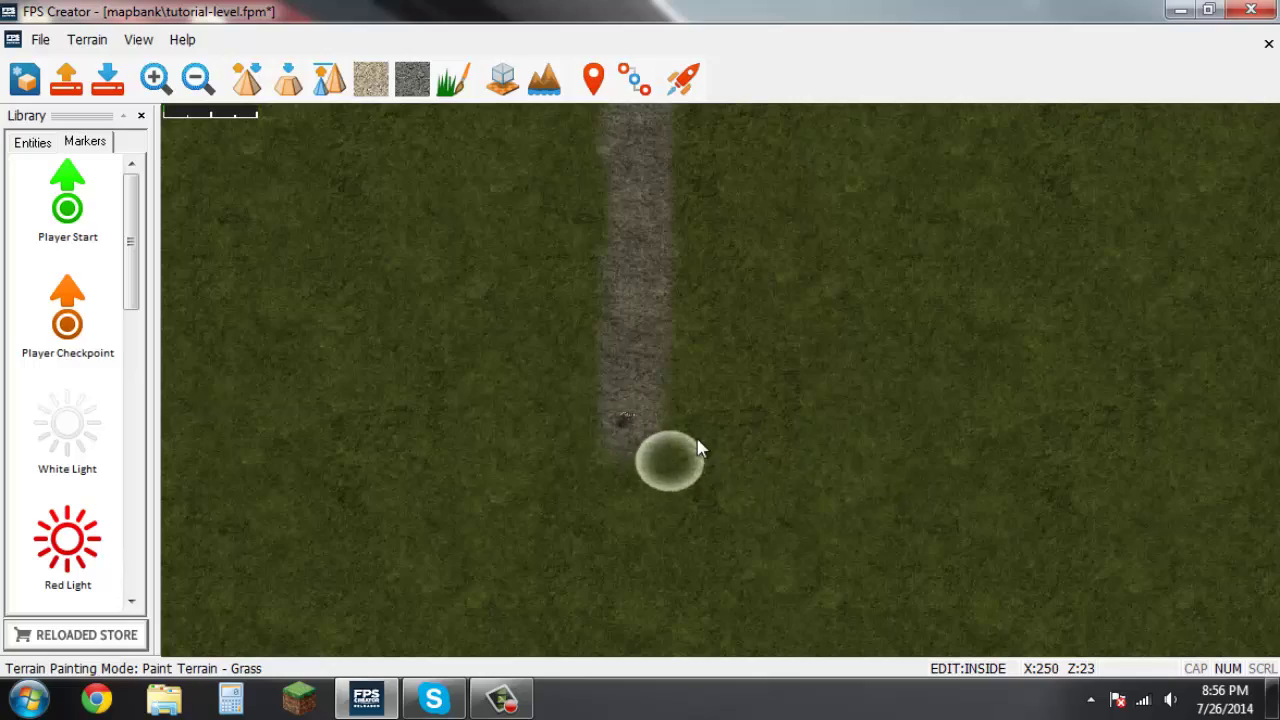
pyautogui.scroll(2, 722, 440)
pyautogui.scroll(5, 722, 440)
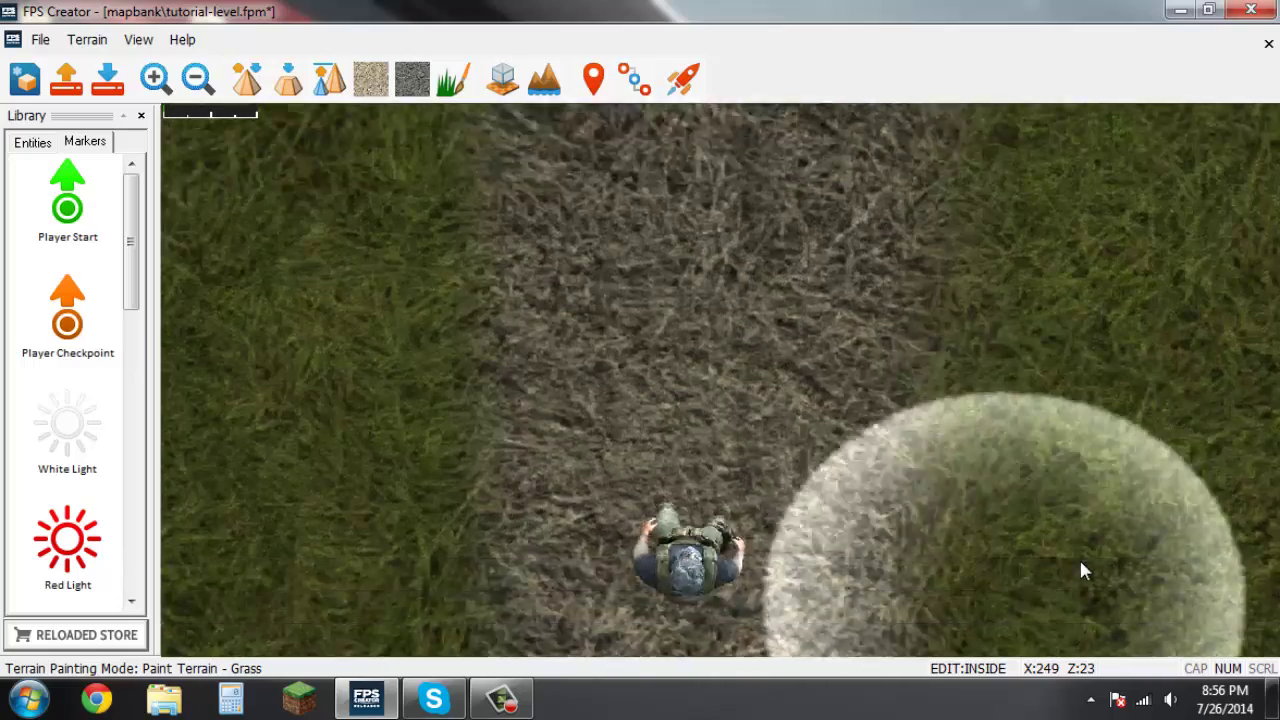
pyautogui.scroll(-6, 900, 320)
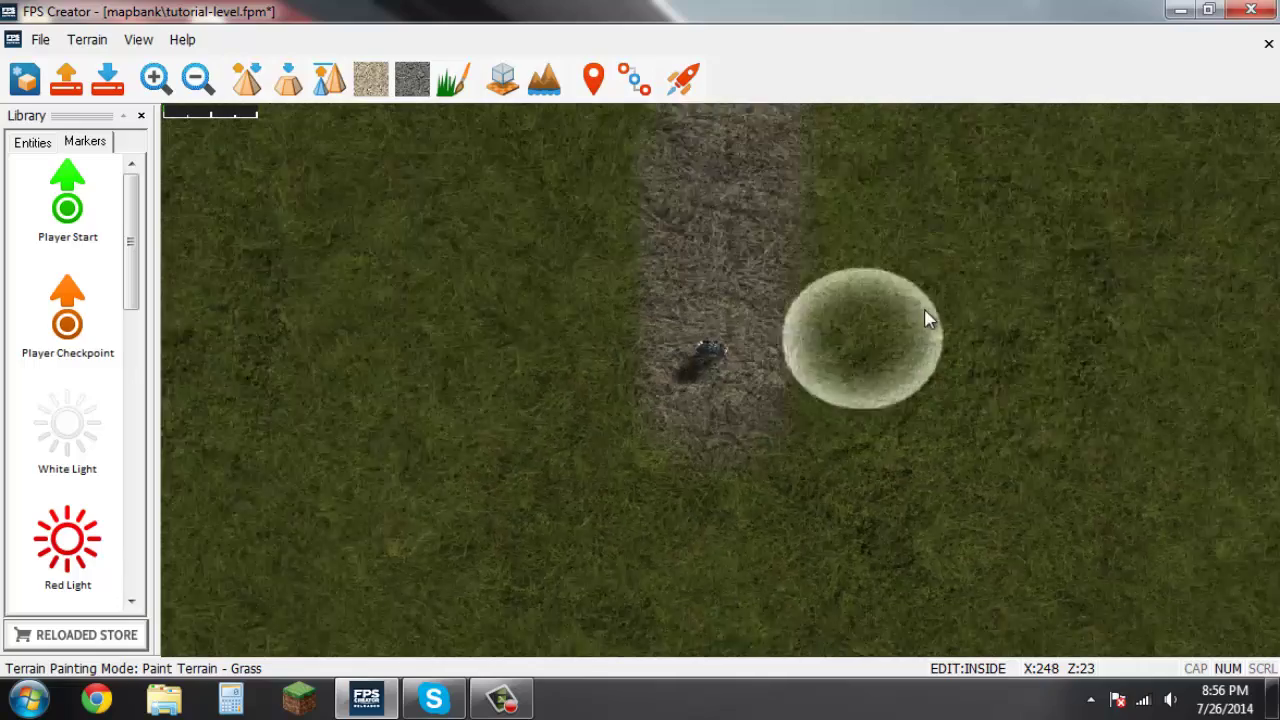
# Return to entity editing mode and look over the path between the house and the soldier.
pyautogui.click(506, 90)
pyautogui.press('w')
pyautogui.press('d')
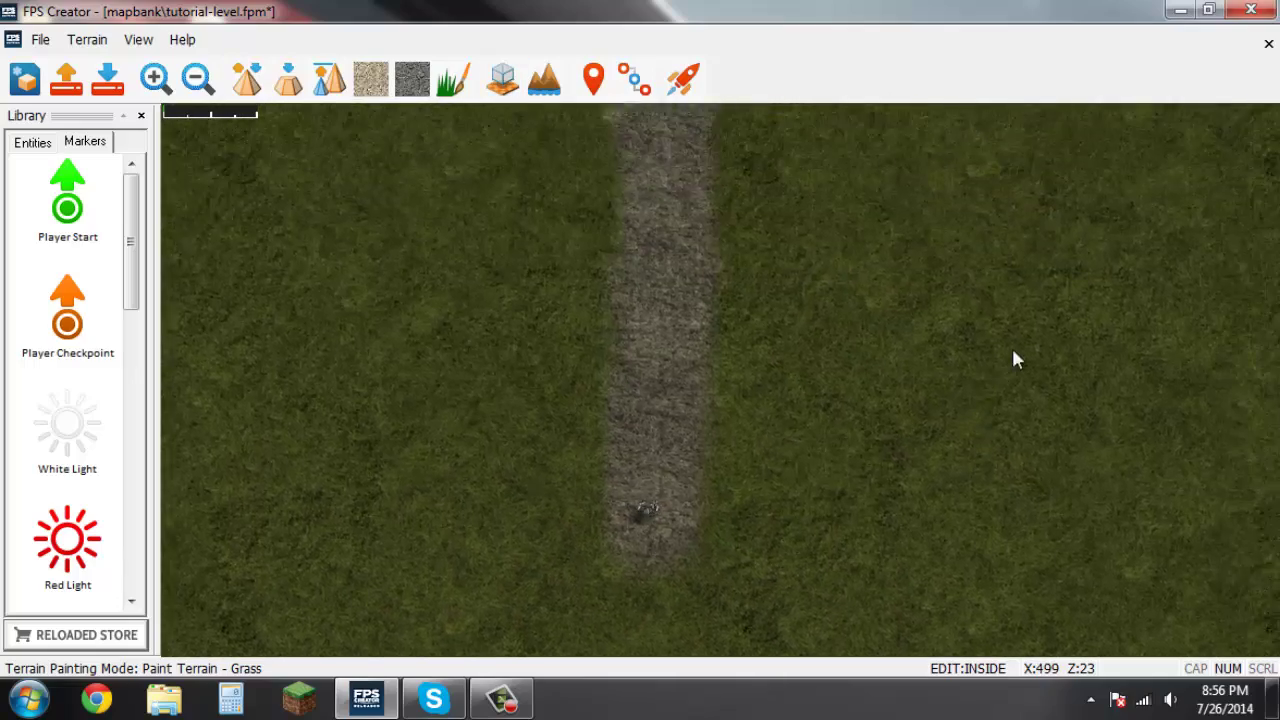
pyautogui.scroll(-2, 929, 345)
pyautogui.press('Up')
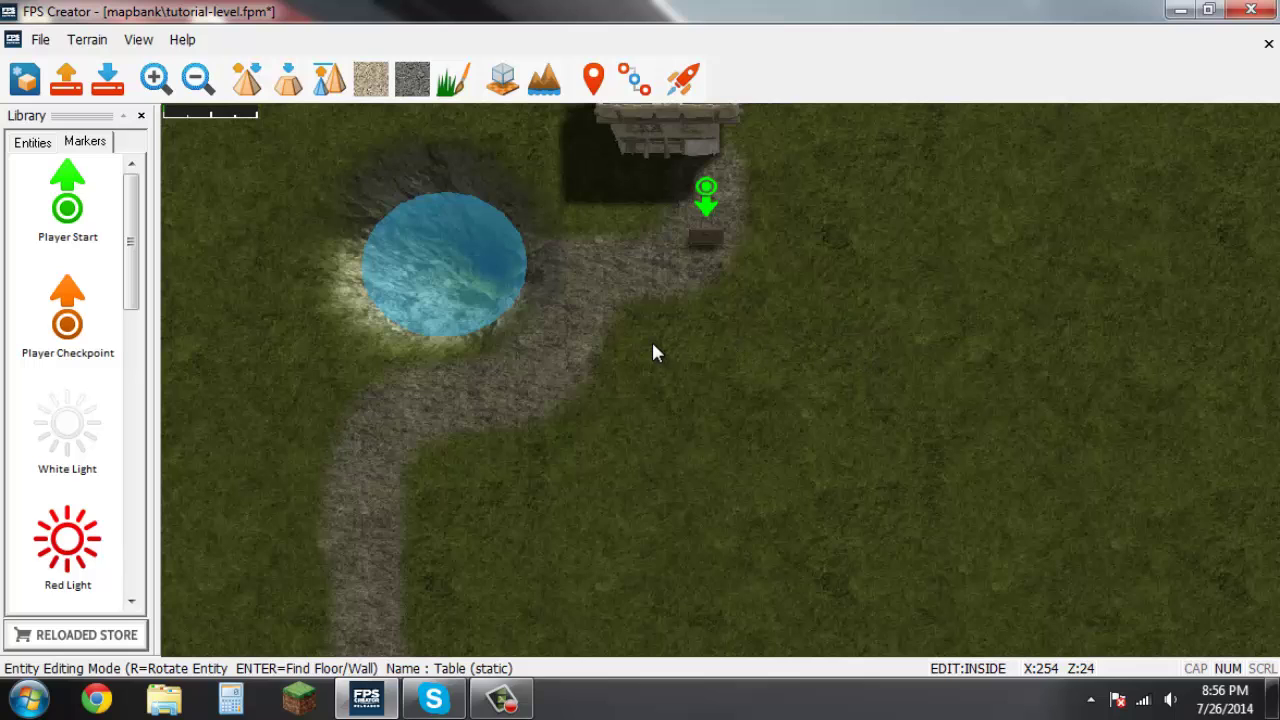
pyautogui.press('Down')
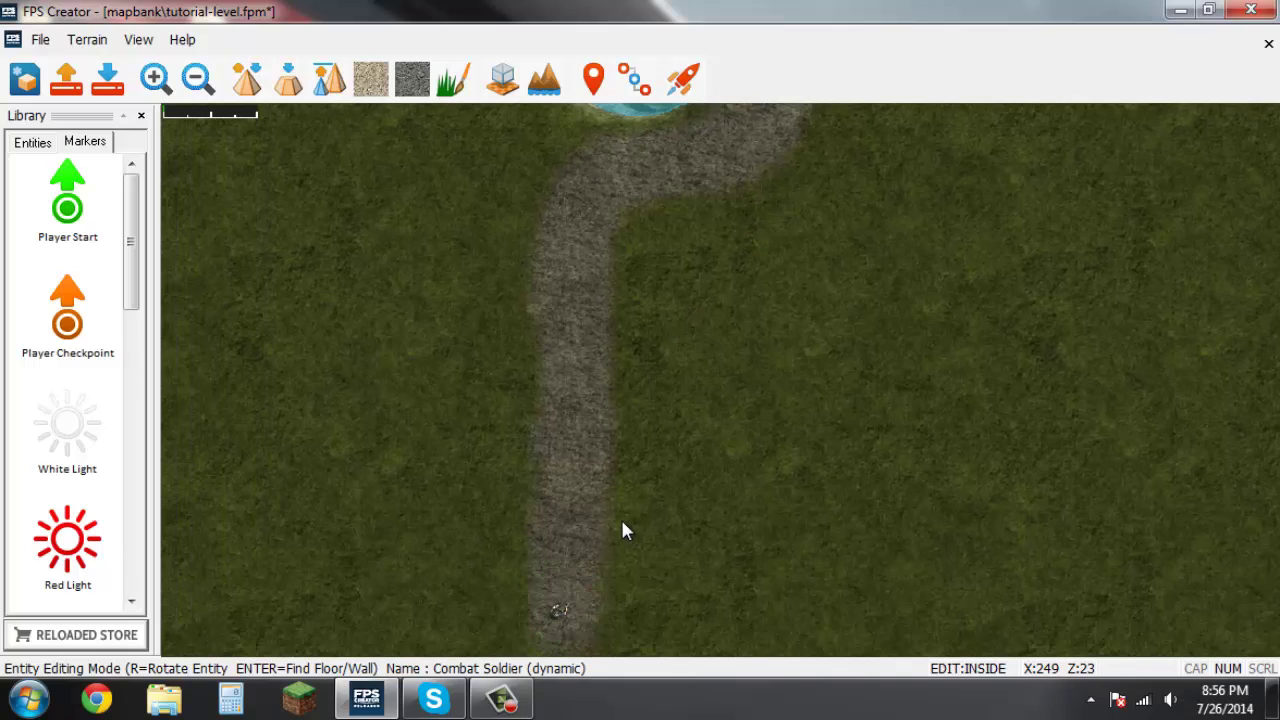
pyautogui.press('Up')
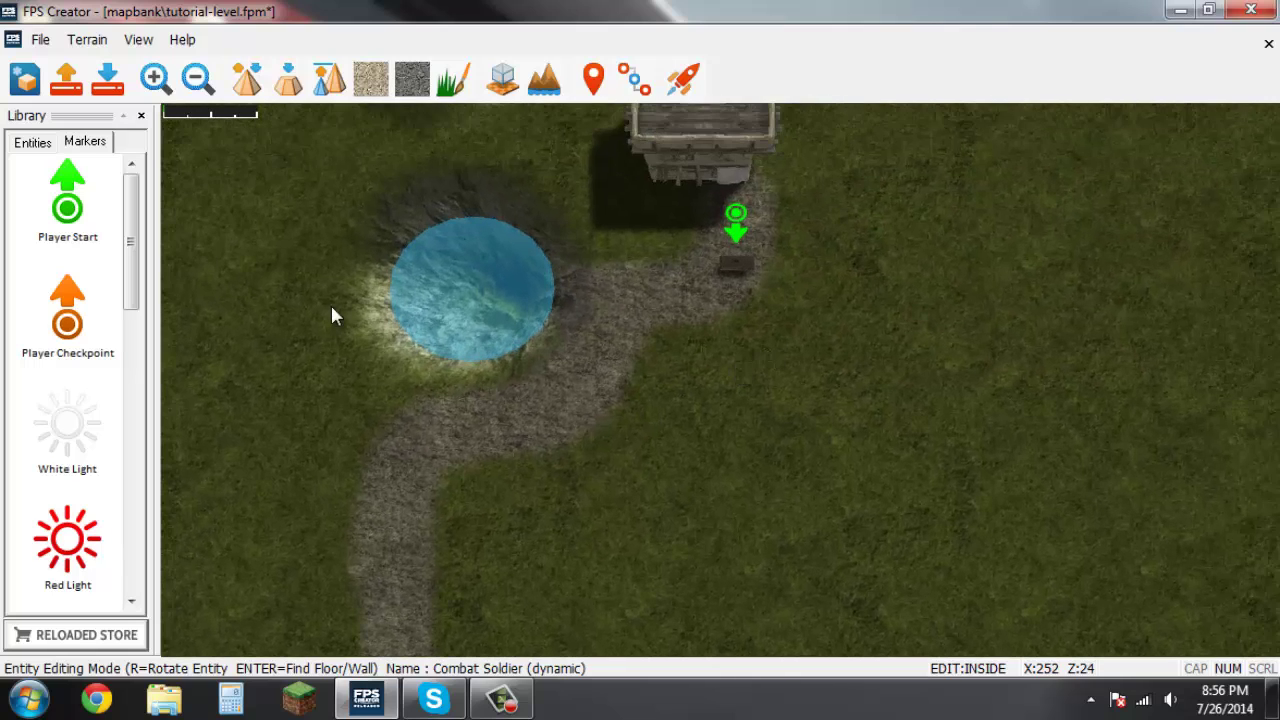
# Place a Player Checkpoint marker on the path just below the pond, rotated to face down the path away from the house.
pyautogui.click(62, 322)
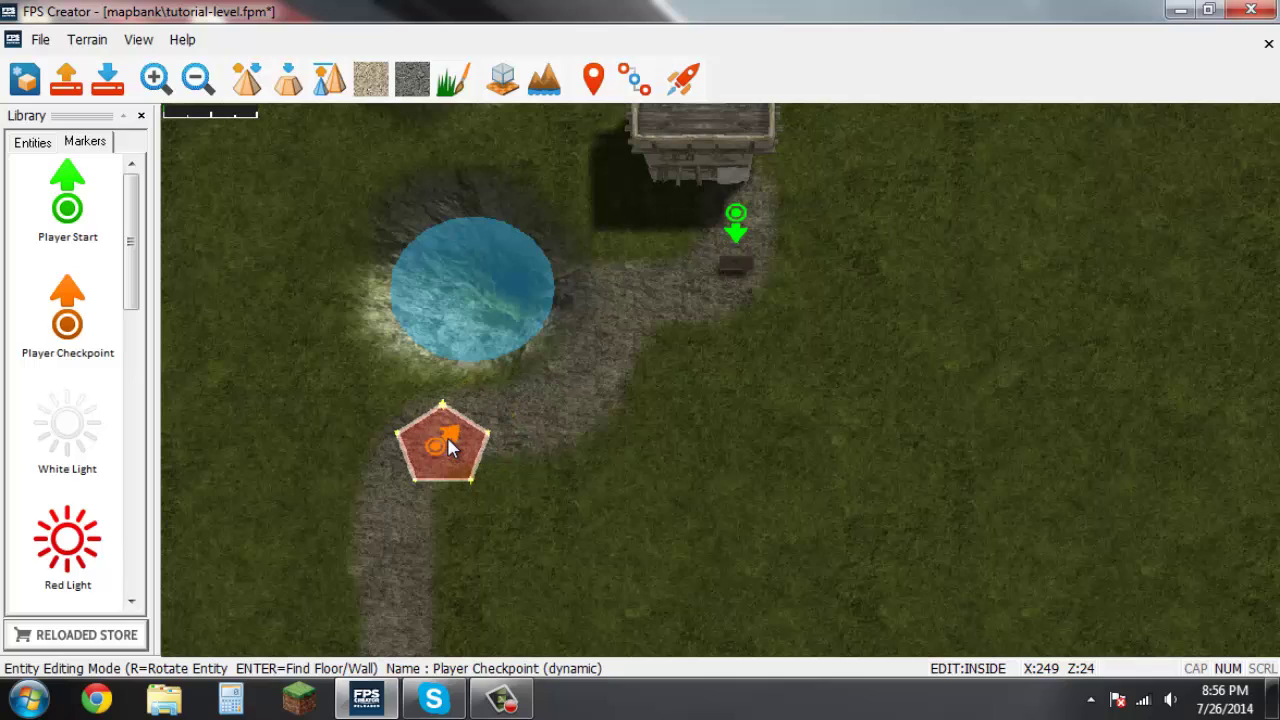
pyautogui.press('r')
pyautogui.press('r')
pyautogui.press('r')
pyautogui.press('r')
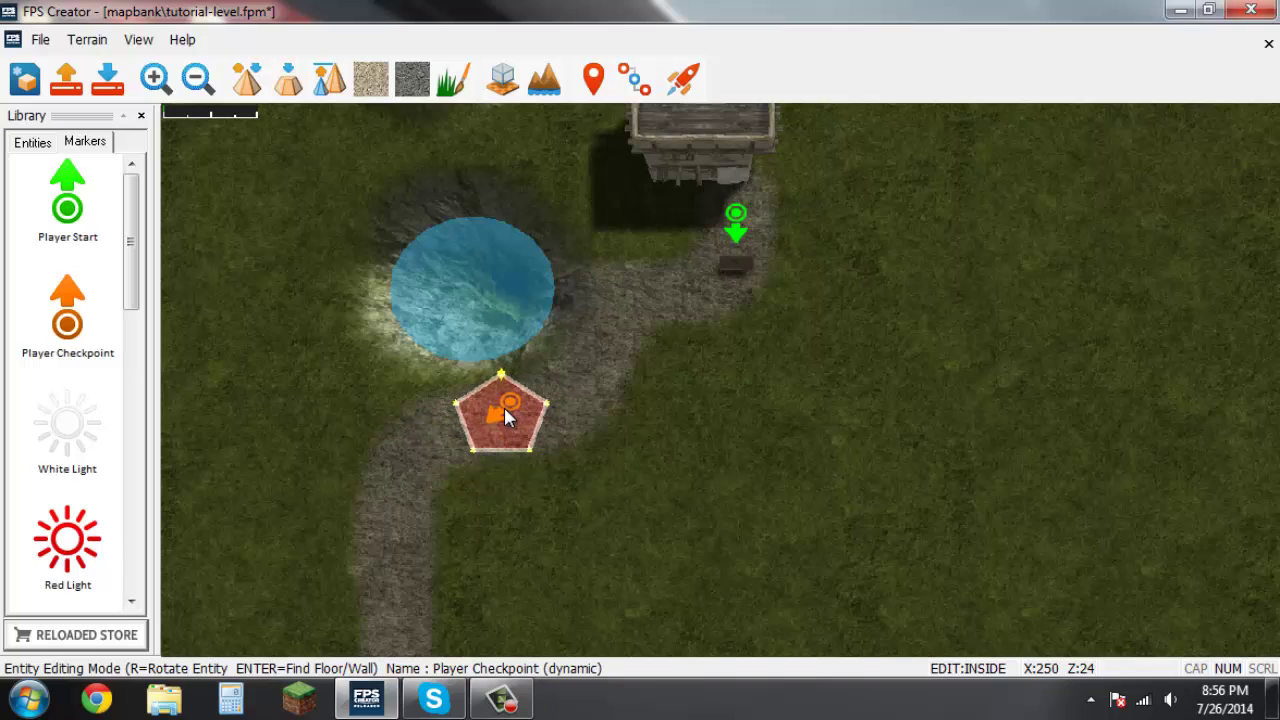
pyautogui.click(503, 414)
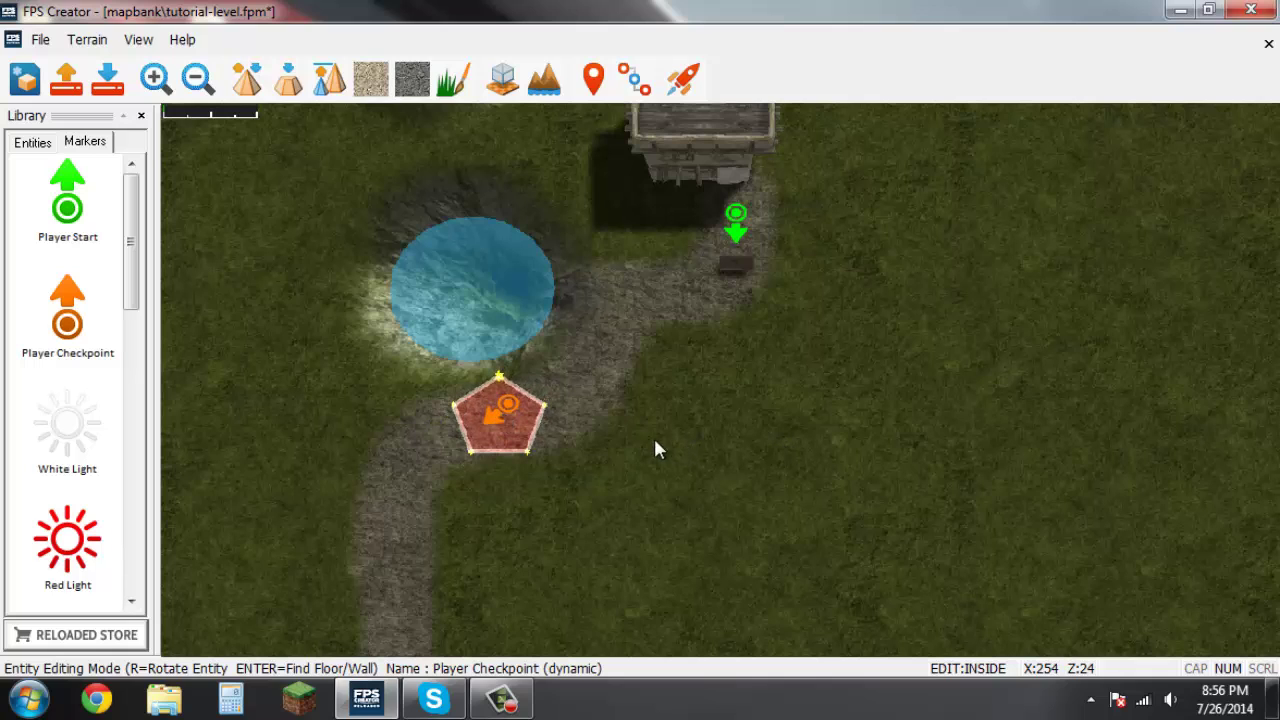
# Reshape the checkpoint's zone by moving its corners outward so it spans the whole path and overlaps the pond's lower edge.
pyautogui.press('Left')
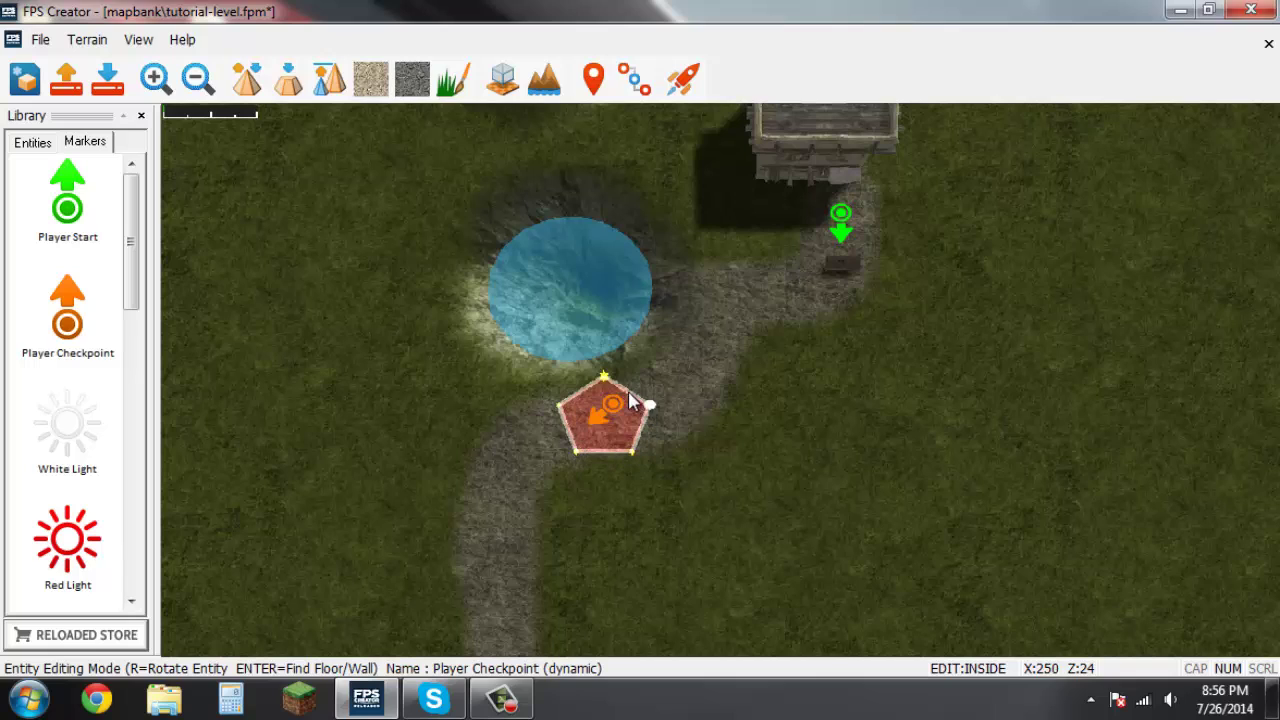
pyautogui.moveTo(560, 405); pyautogui.dragTo(478, 398)
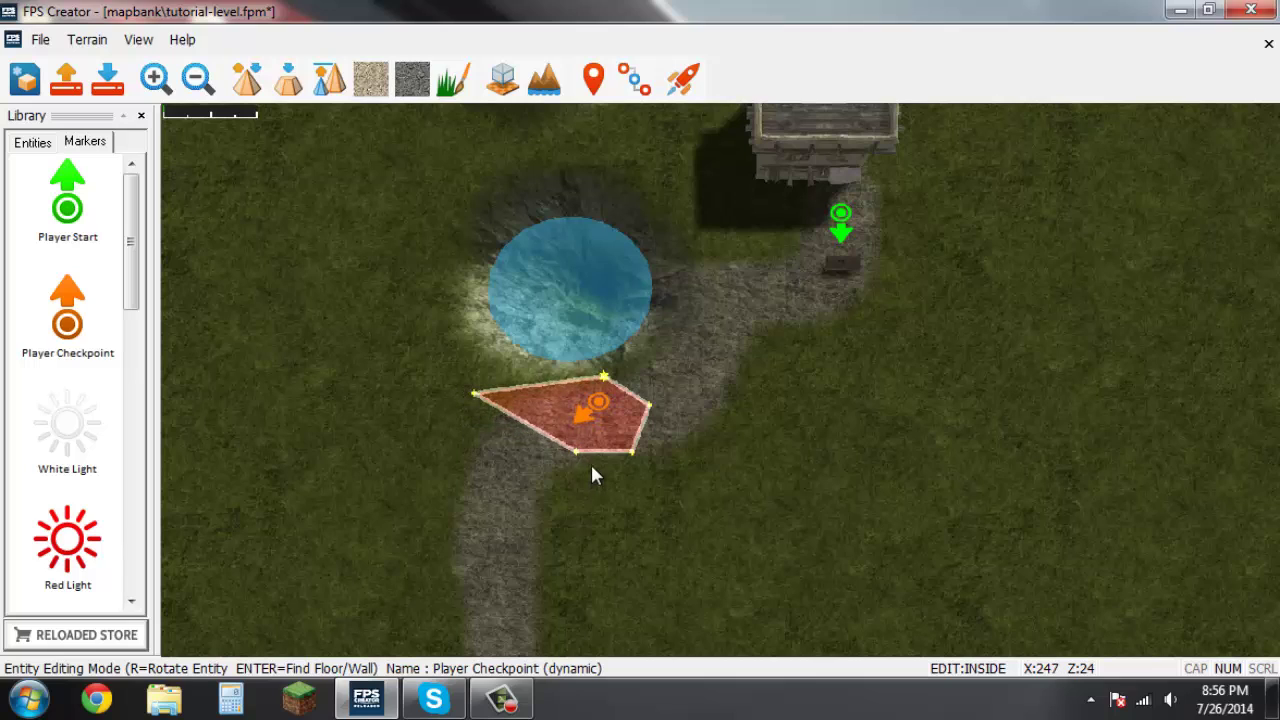
pyautogui.moveTo(578, 452); pyautogui.dragTo(545, 552)
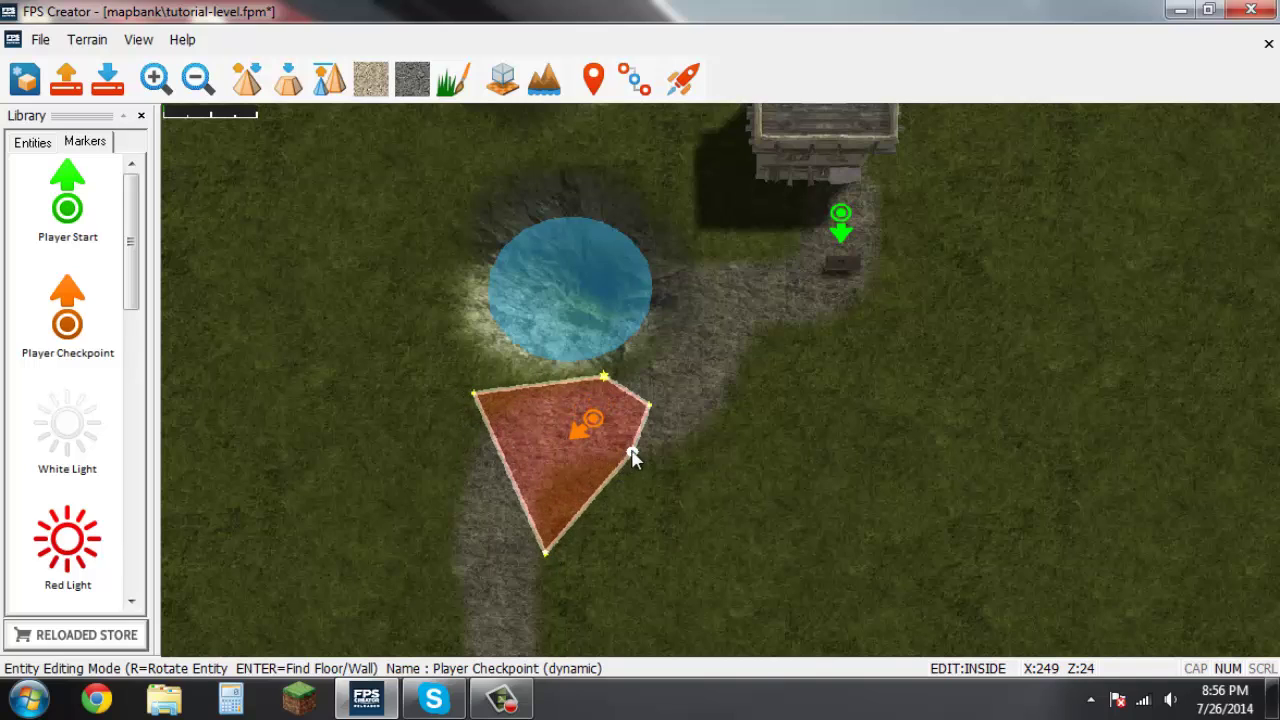
pyautogui.moveTo(633, 452); pyautogui.dragTo(737, 486)
pyautogui.moveTo(647, 407); pyautogui.dragTo(597, 357)
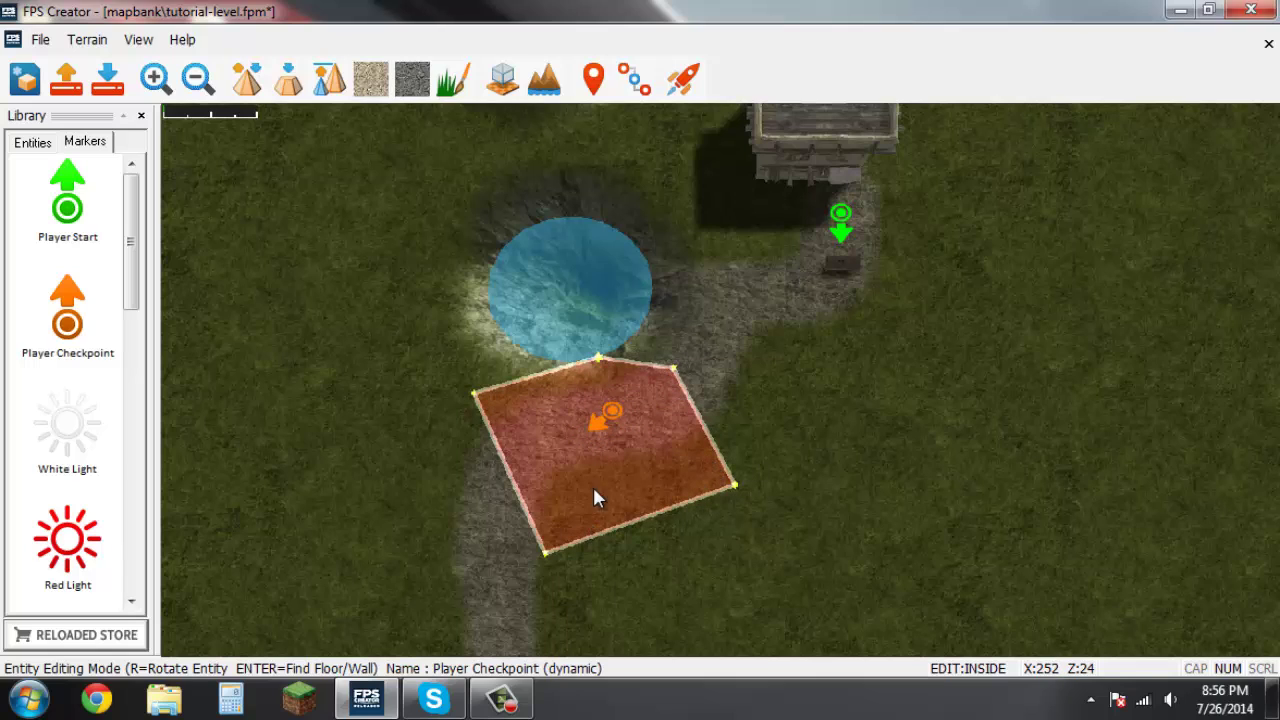
pyautogui.moveTo(673, 368); pyautogui.dragTo(654, 302)
pyautogui.moveTo(597, 359); pyautogui.dragTo(564, 327)
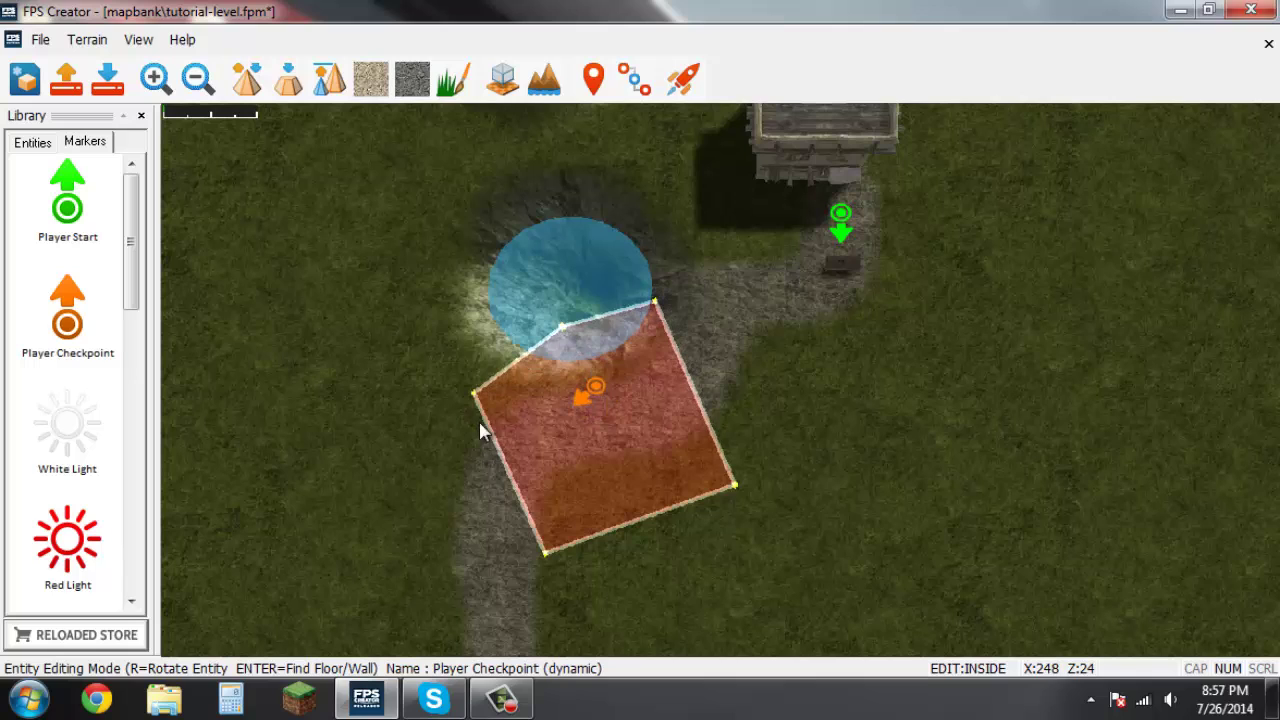
pyautogui.moveTo(453, 400); pyautogui.dragTo(446, 397)
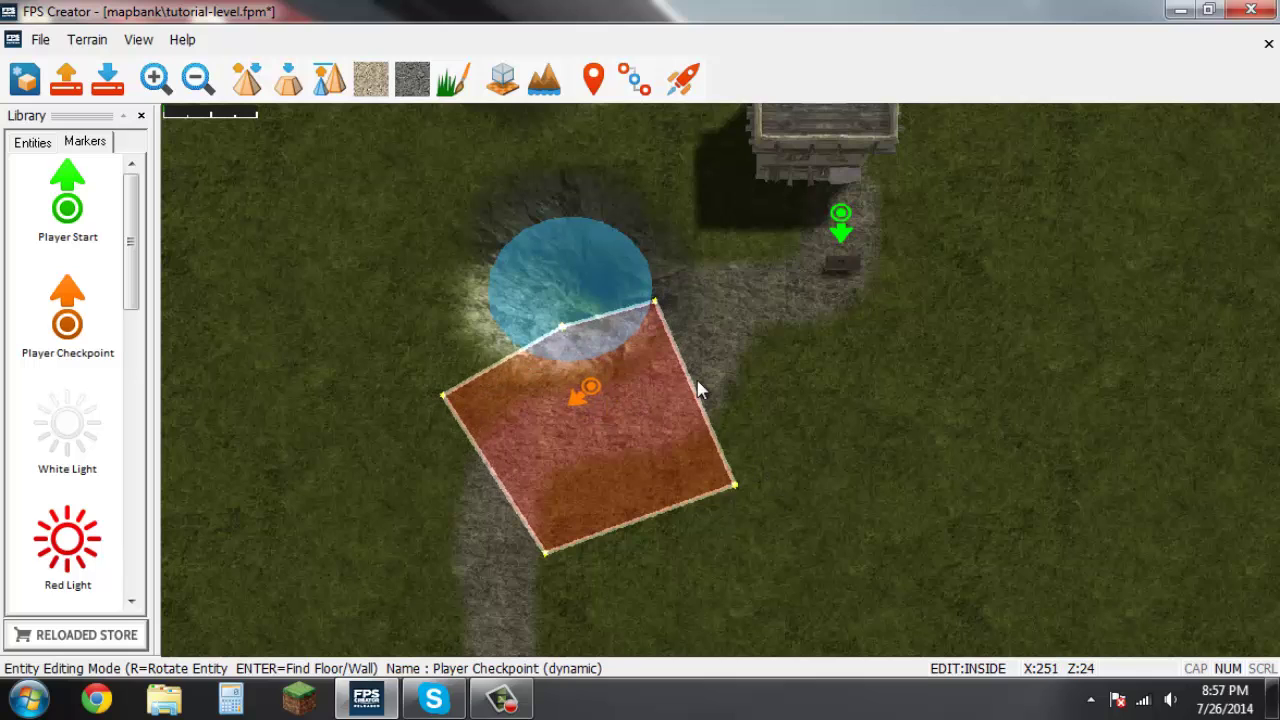
pyautogui.press('d')
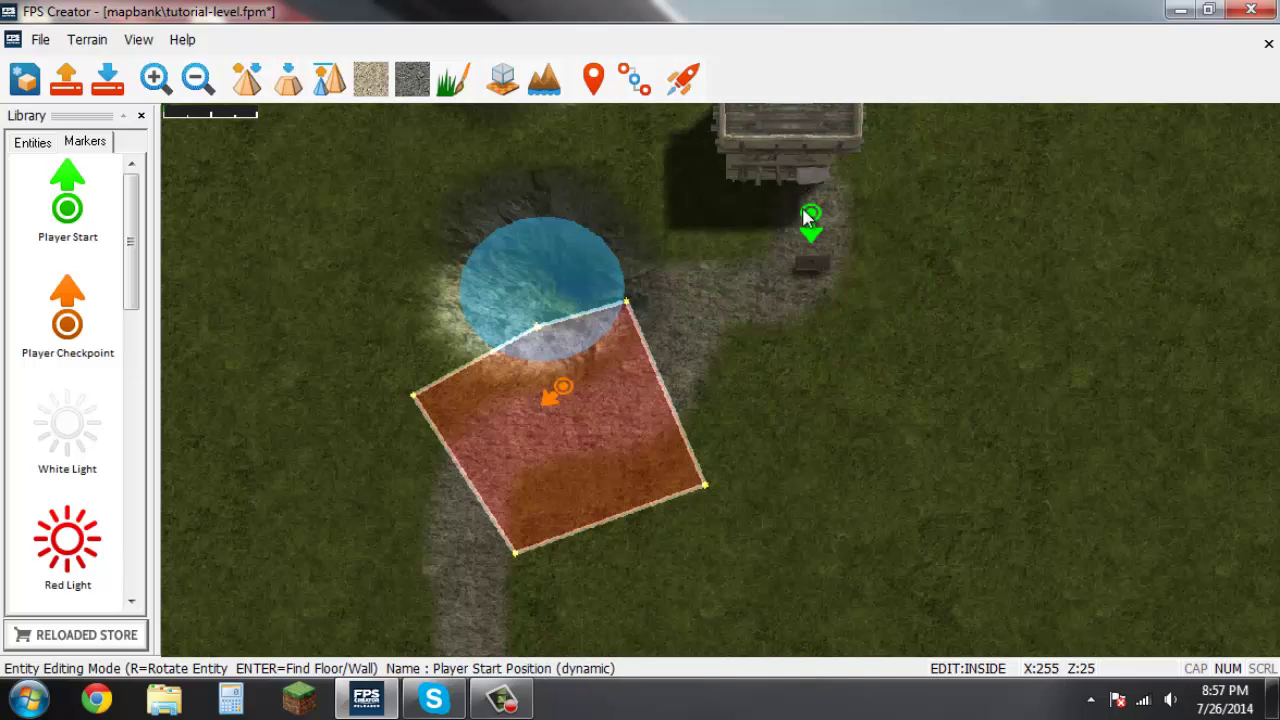
pyautogui.click(810, 217)
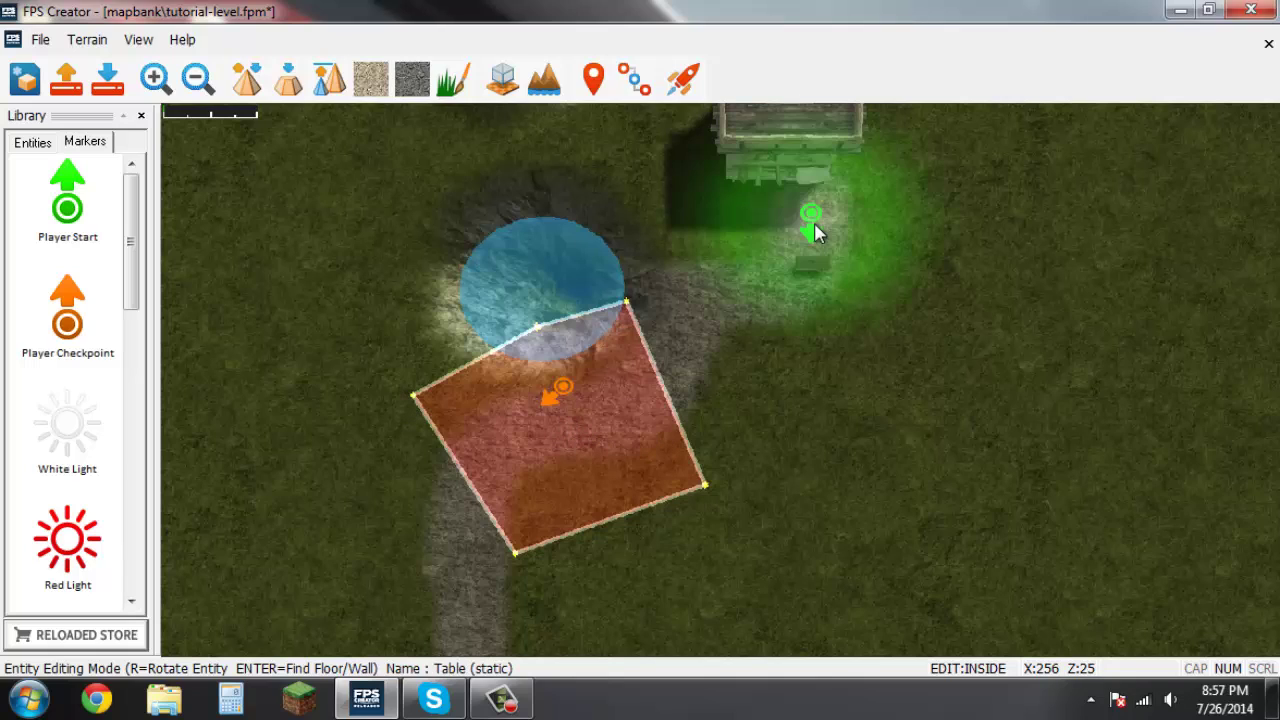
pyautogui.press('Down')
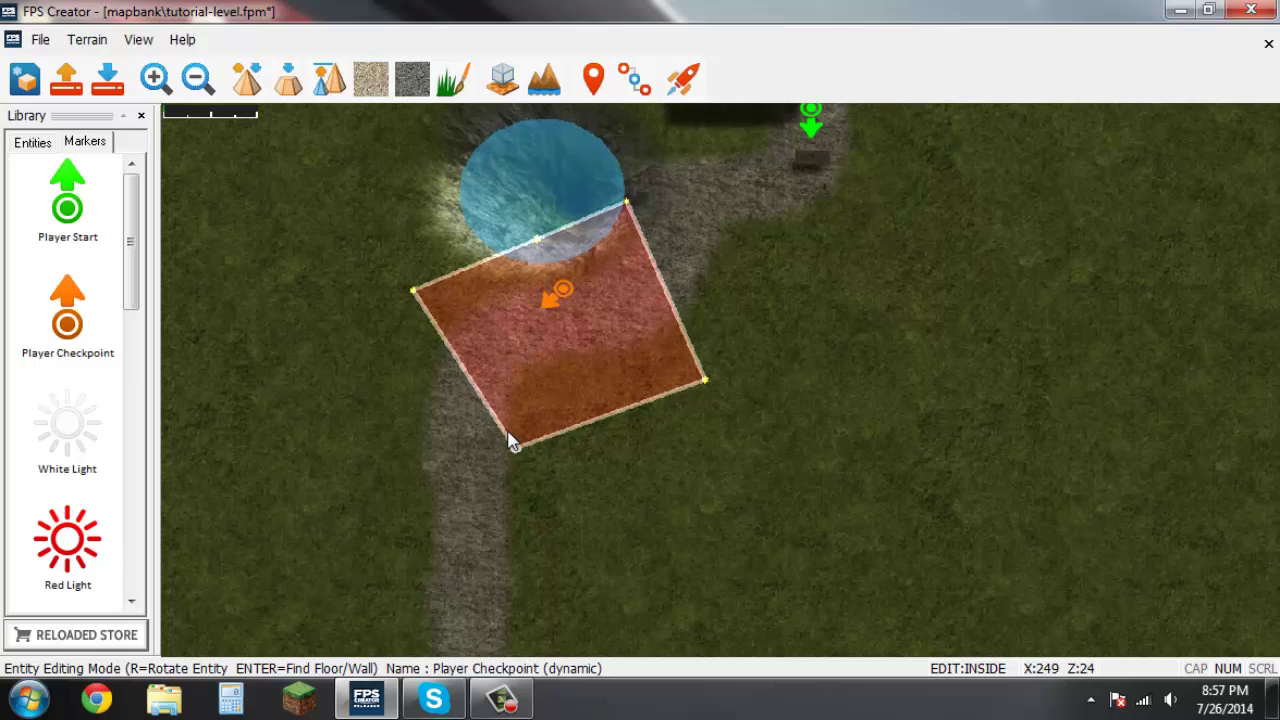
pyautogui.press('Up')
pyautogui.press('Right')
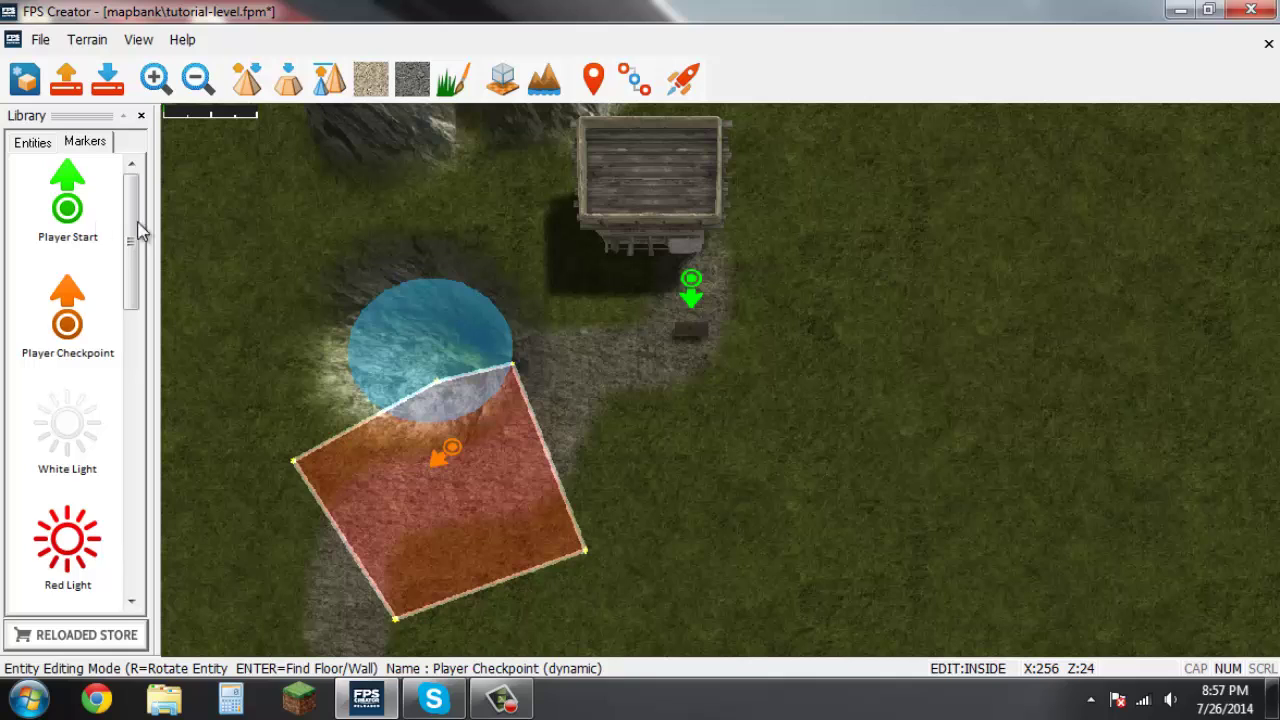
# Add the Barrel (Explosive) entity from the Barrels library and place it on the grass beside the house and player start.
pyautogui.click(32, 142)
pyautogui.click(77, 228)
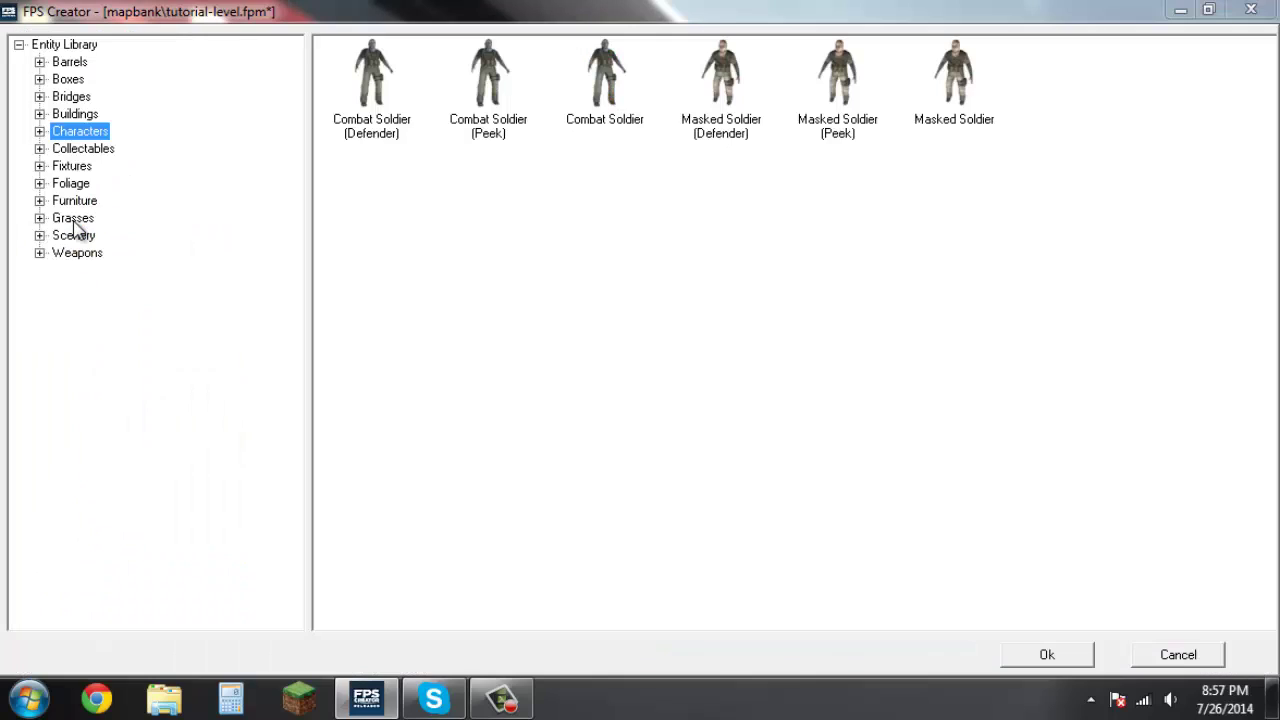
pyautogui.click(80, 64)
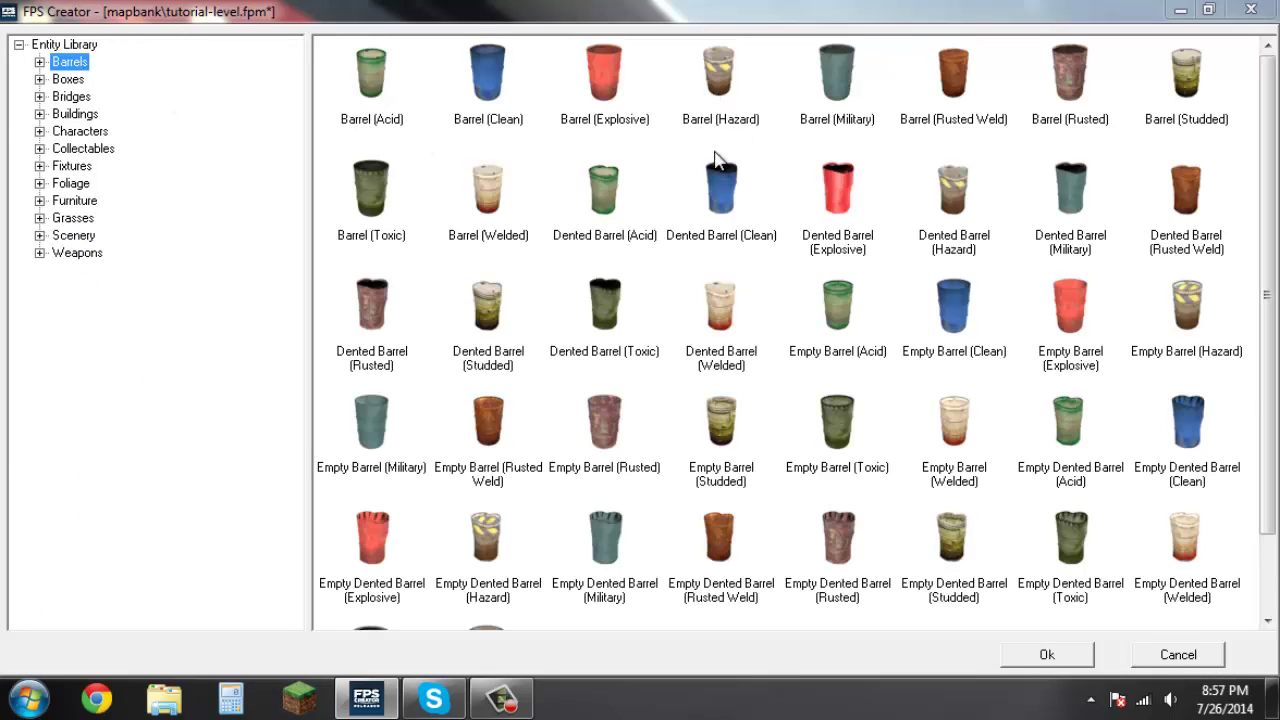
pyautogui.doubleClick(604, 80)
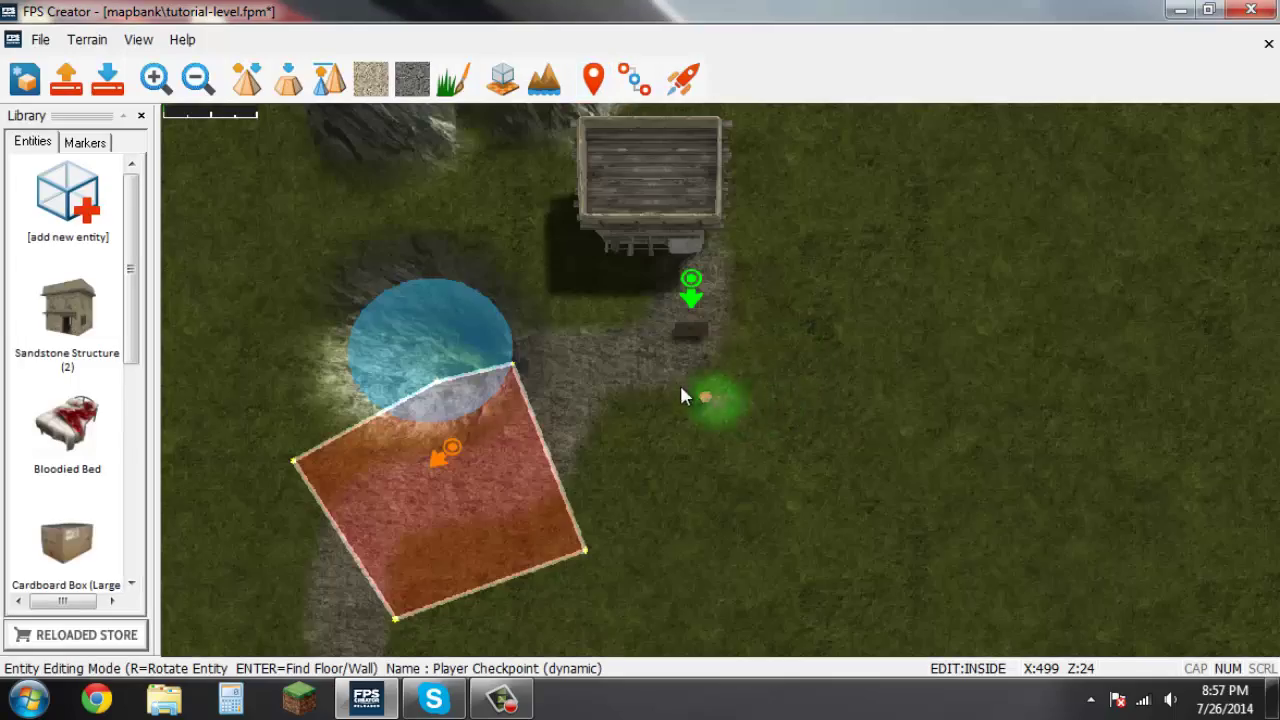
pyautogui.scroll(5, 717, 318)
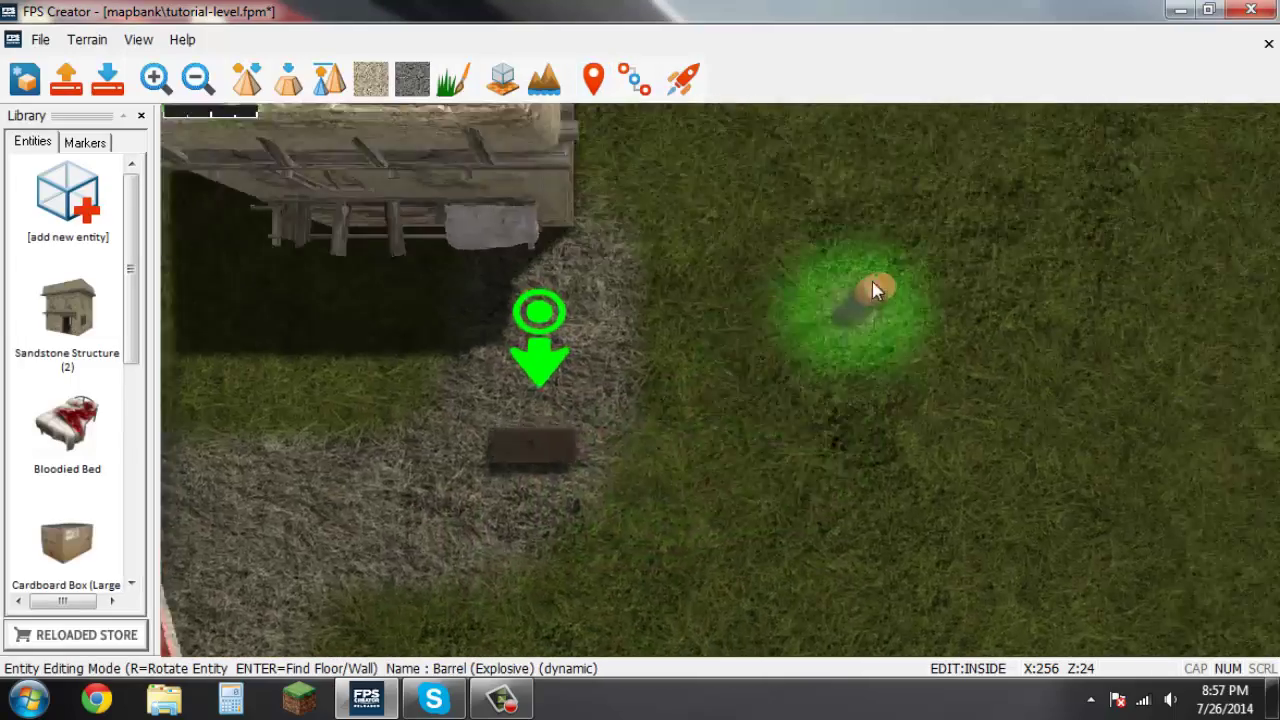
pyautogui.moveTo(873, 284); pyautogui.dragTo(615, 359, button='middle')
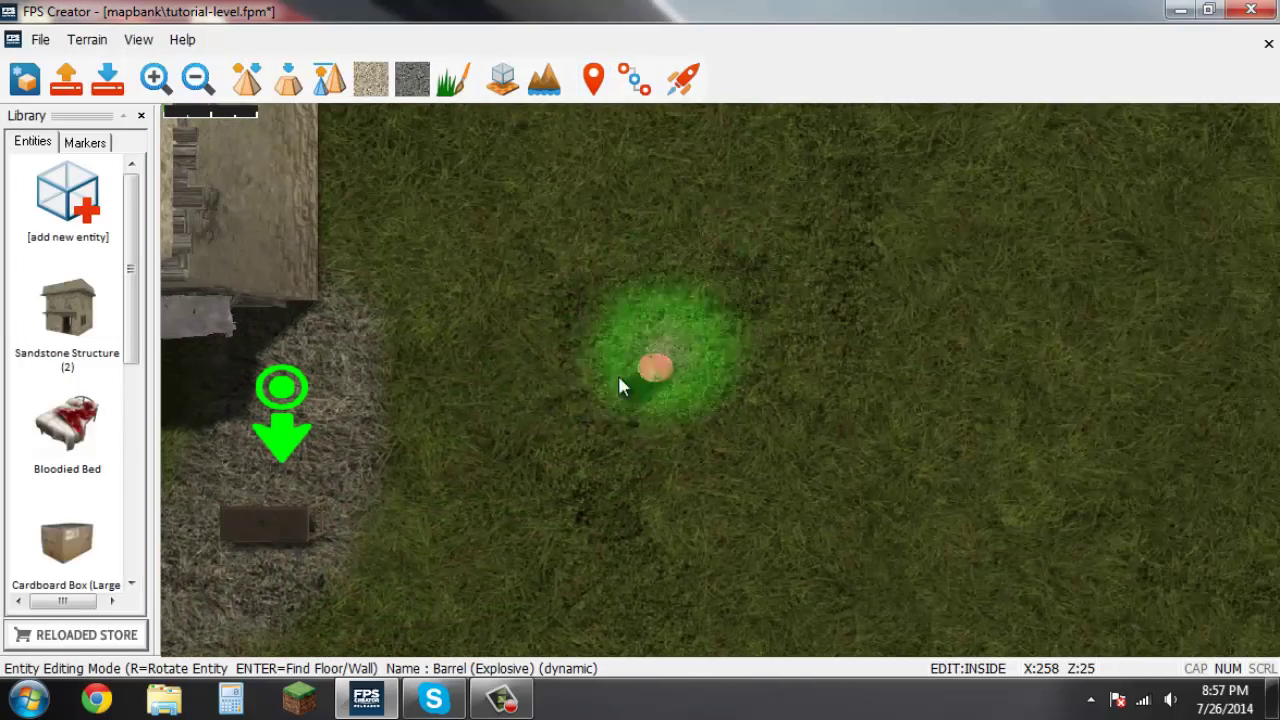
pyautogui.click(533, 351)
pyautogui.moveTo(597, 397); pyautogui.dragTo(702, 349, button='right')
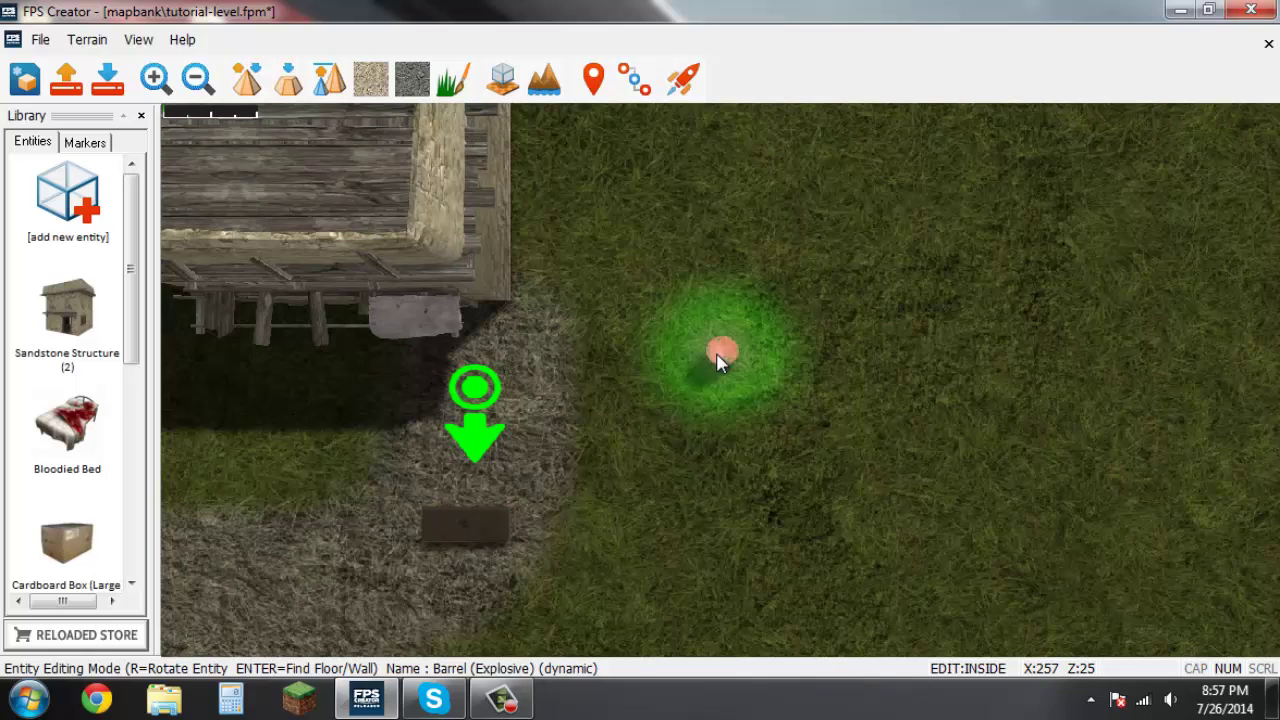
# Open the explosive barrel's properties and review the general, AI, respawn, visual, statistics and physics settings.
pyautogui.rightClick(717, 355)
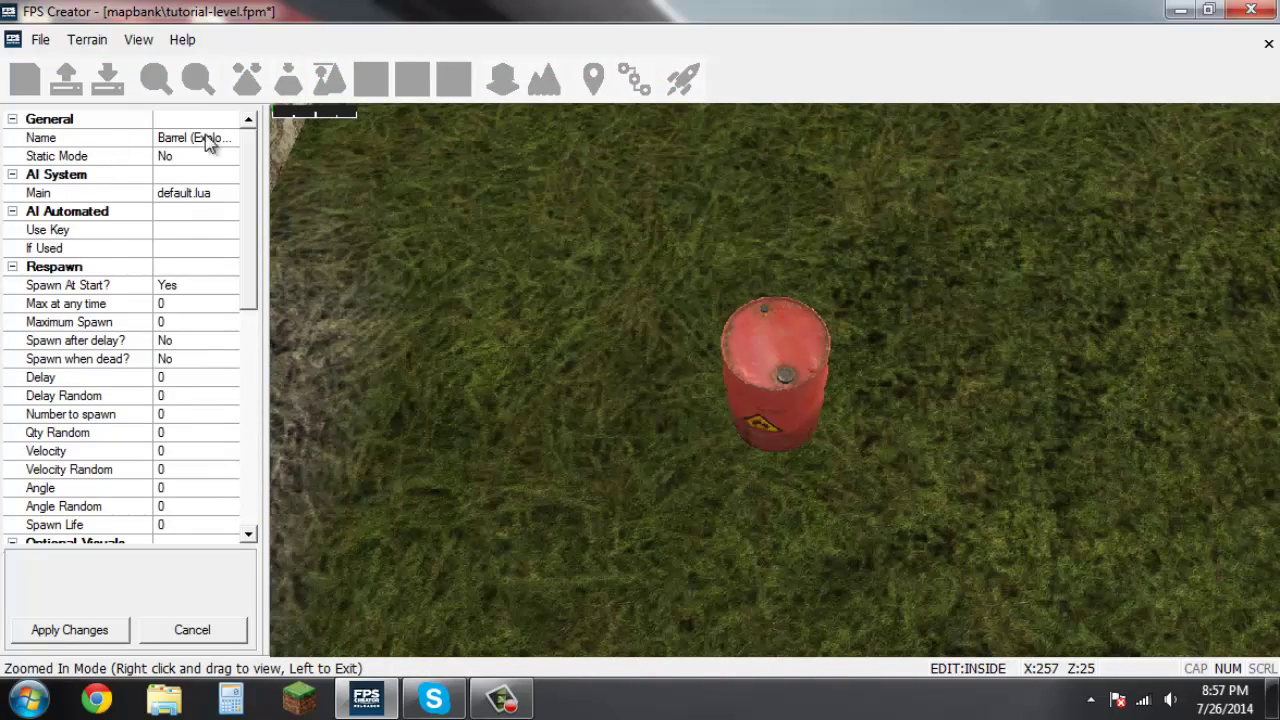
pyautogui.moveTo(249, 170); pyautogui.dragTo(260, 472)
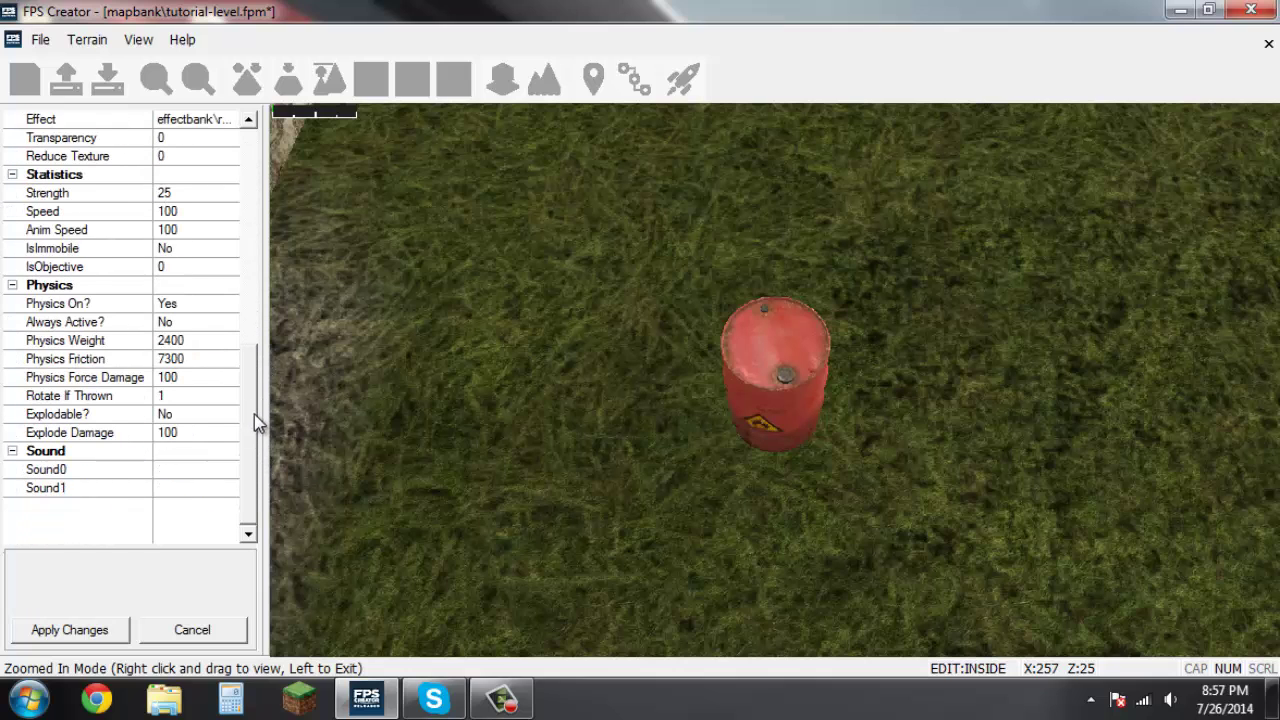
pyautogui.moveTo(254, 407); pyautogui.dragTo(251, 125)
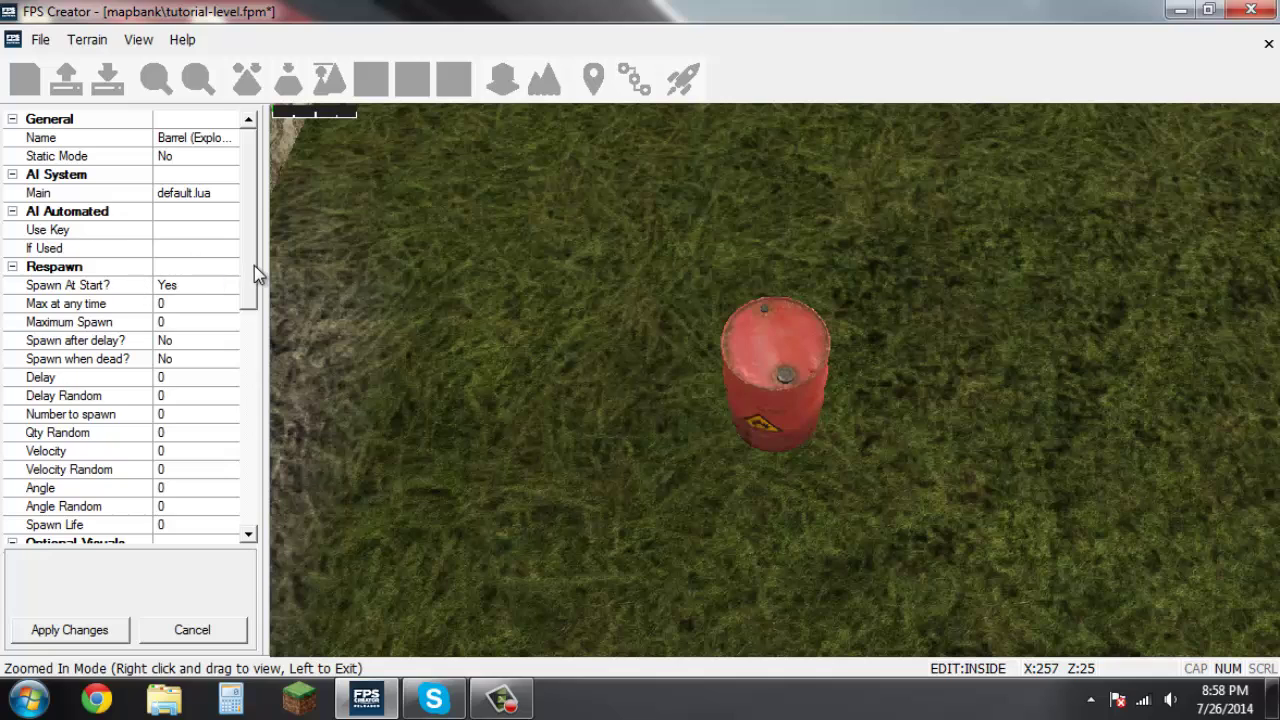
pyautogui.scroll(-1, 255, 265)
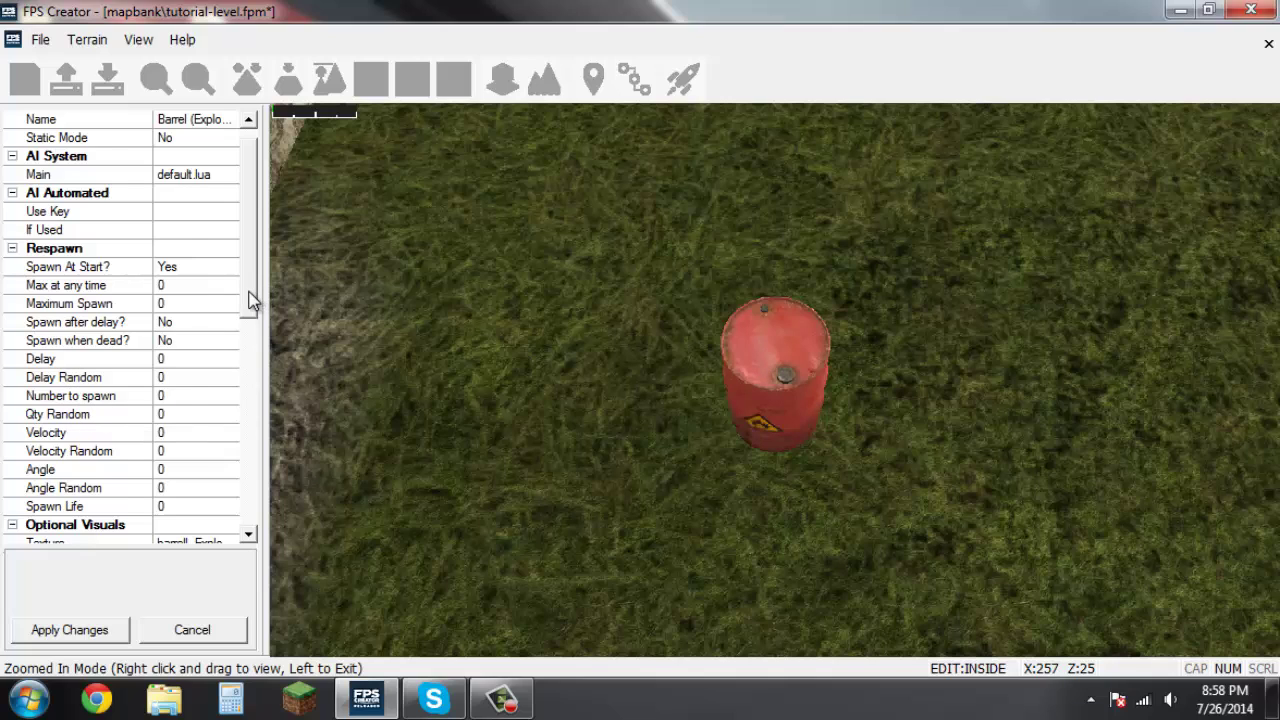
pyautogui.moveTo(252, 300); pyautogui.dragTo(254, 362)
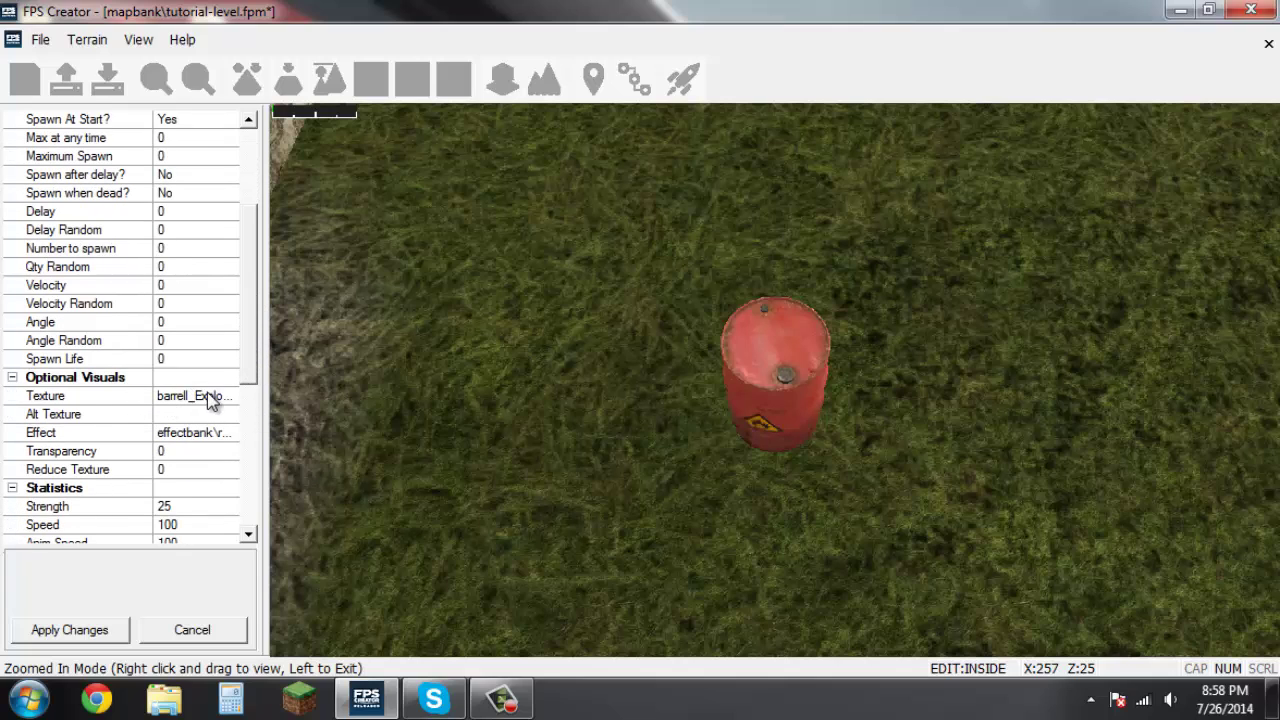
pyautogui.moveTo(248, 320); pyautogui.dragTo(249, 374)
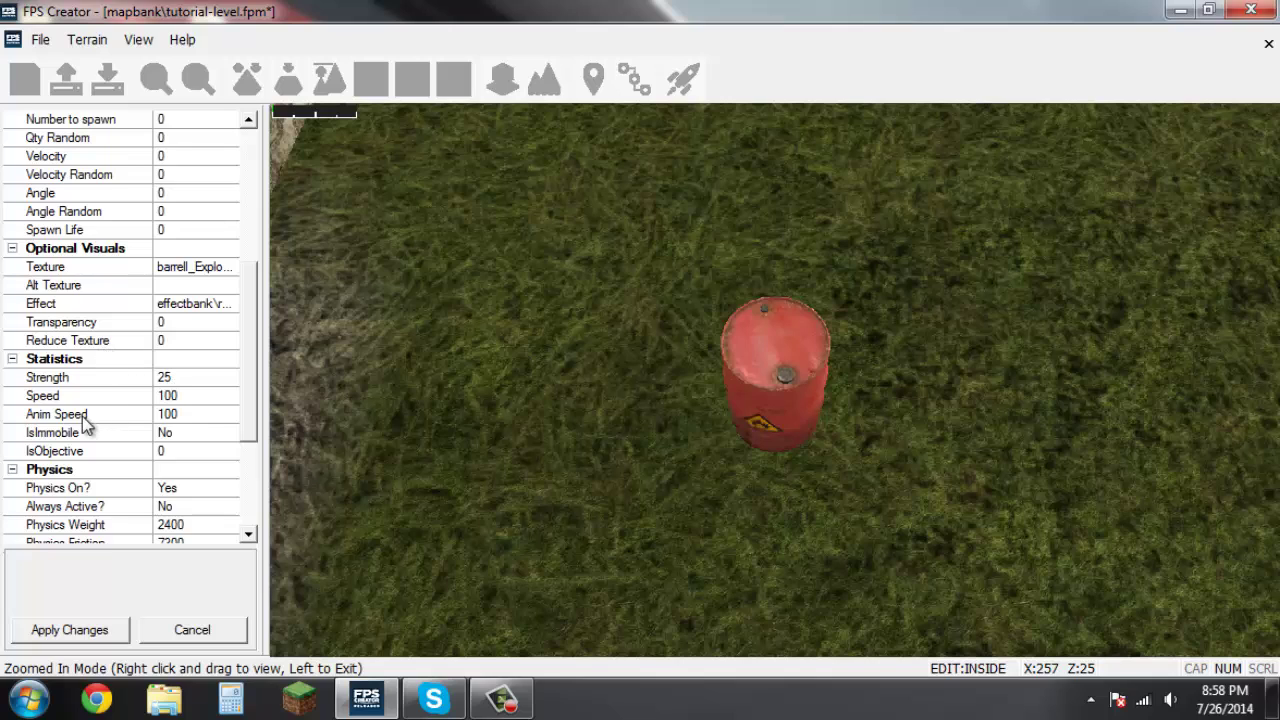
# Set the barrel's Explodable? property in the Physics section to Yes.
pyautogui.moveTo(252, 400); pyautogui.dragTo(251, 443)
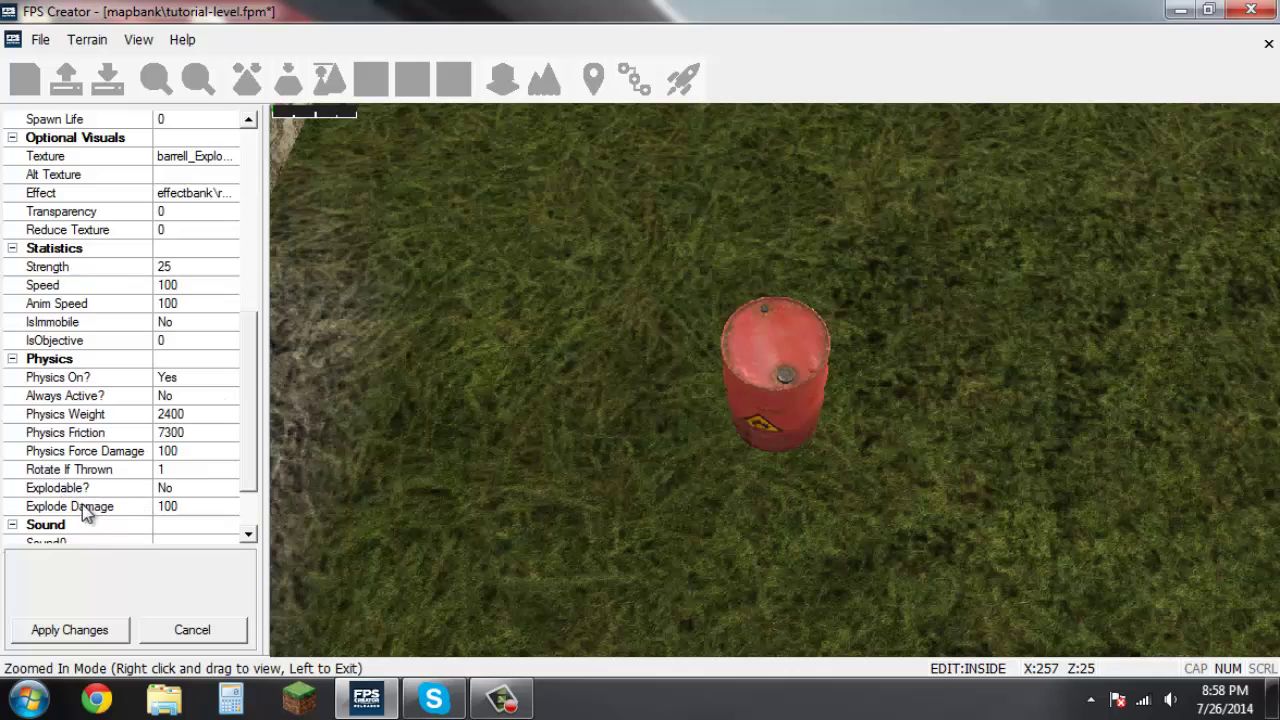
pyautogui.click(190, 489)
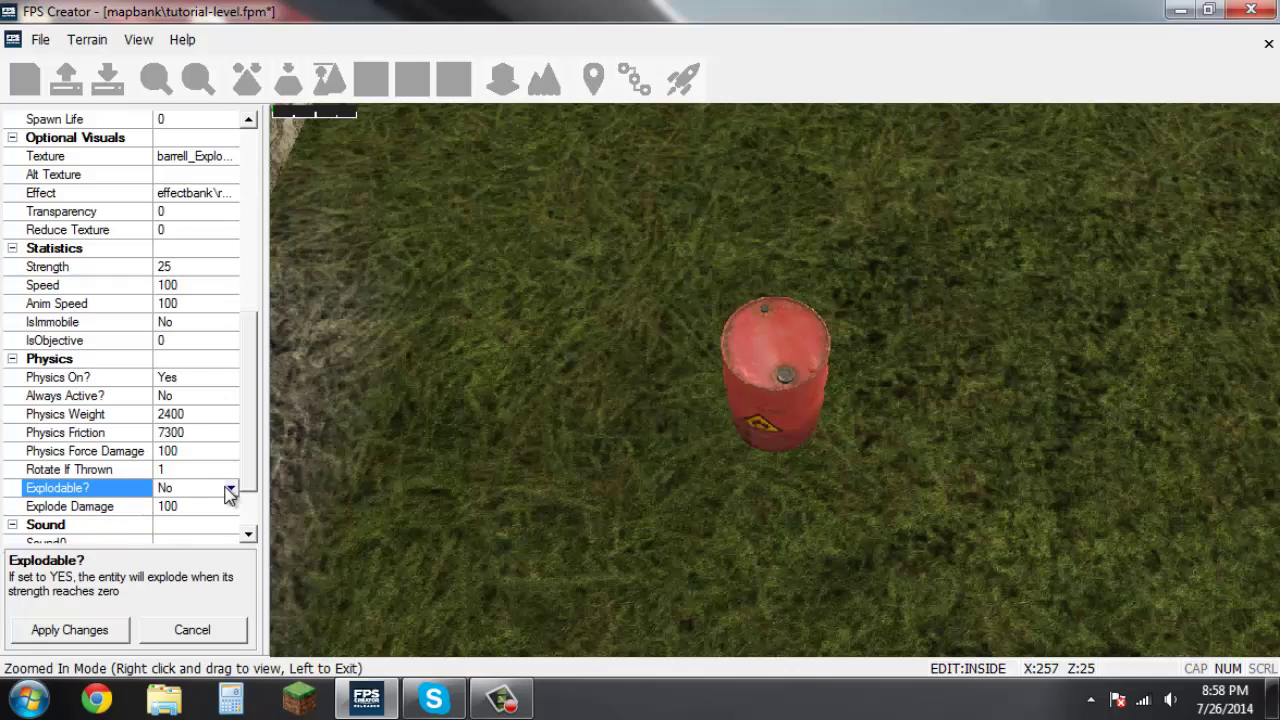
pyautogui.click(213, 521)
# Keep the barrel's Static Mode at No so it remains dynamic, and apply the property changes.
pyautogui.moveTo(252, 415); pyautogui.dragTo(252, 322)
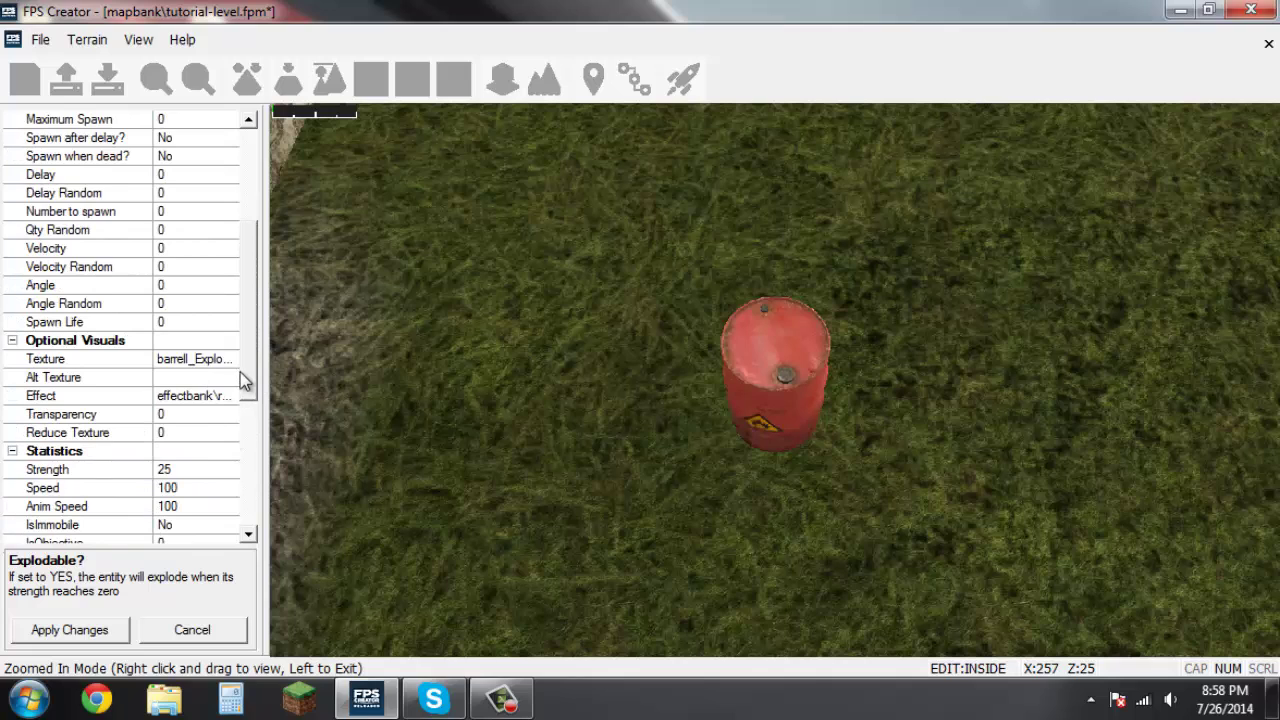
pyautogui.moveTo(249, 368); pyautogui.dragTo(257, 228)
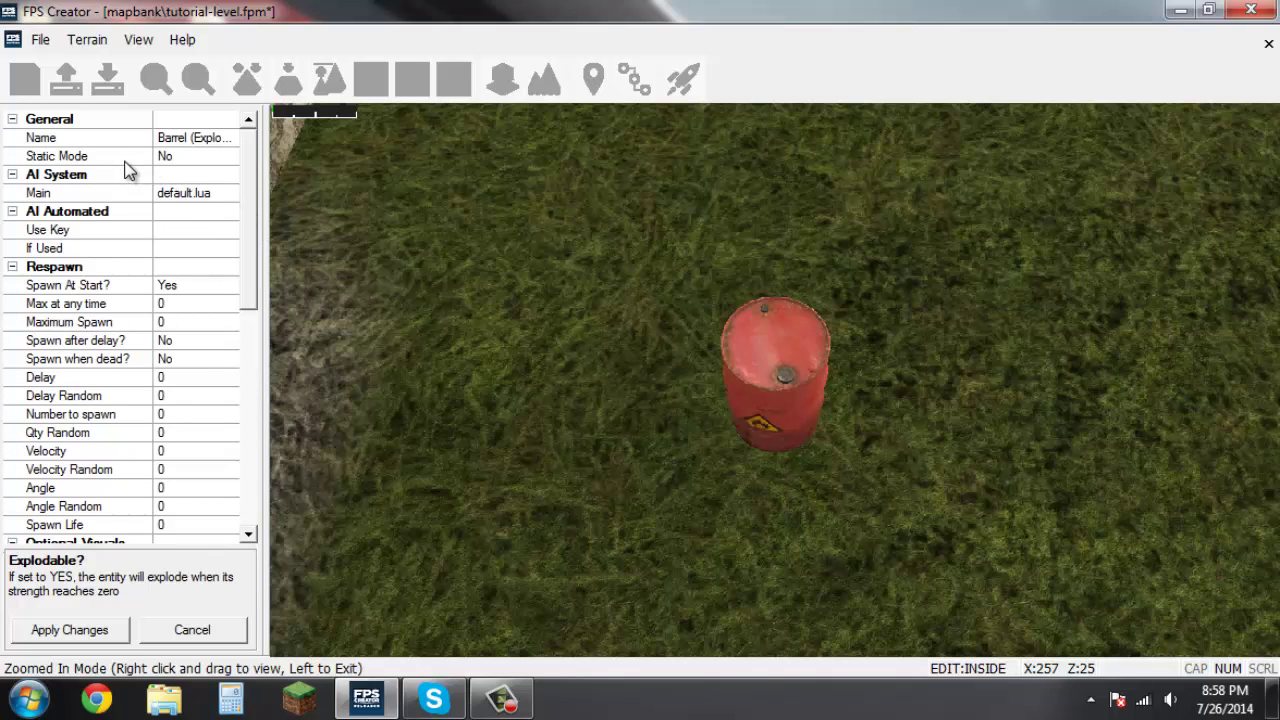
pyautogui.click(185, 157)
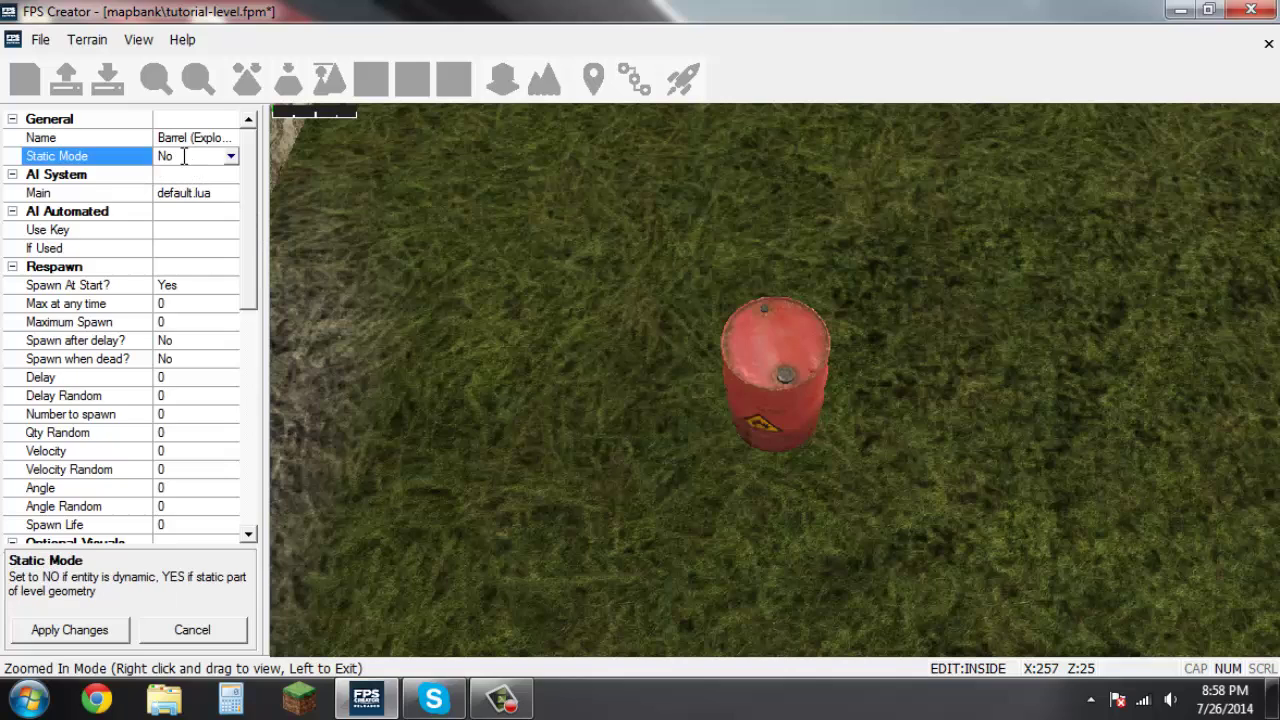
pyautogui.click(236, 158)
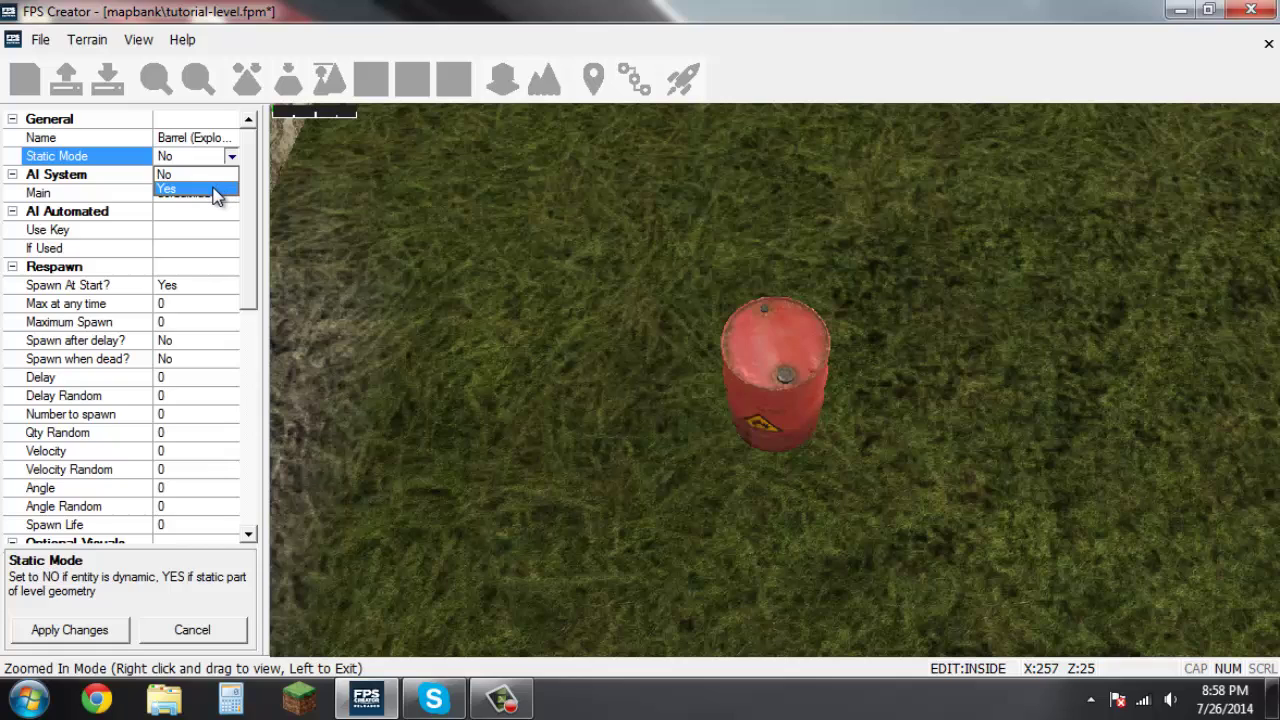
pyautogui.click(214, 175)
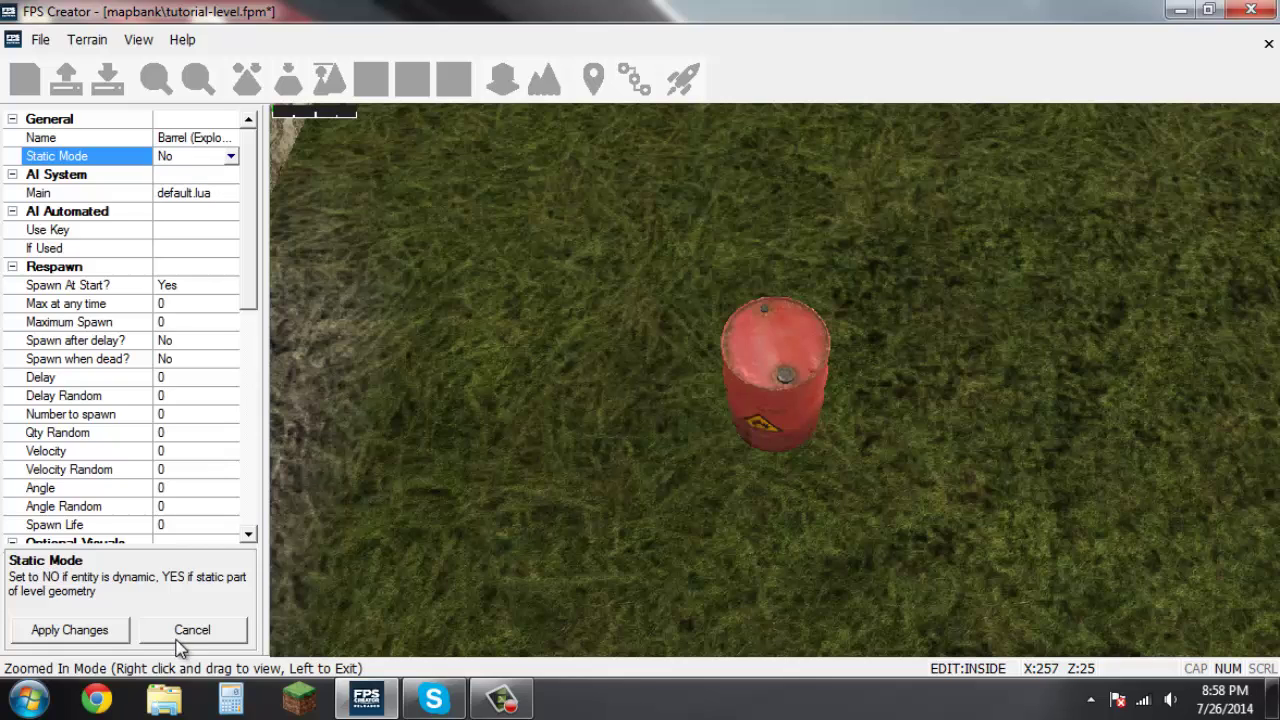
pyautogui.click(70, 632)
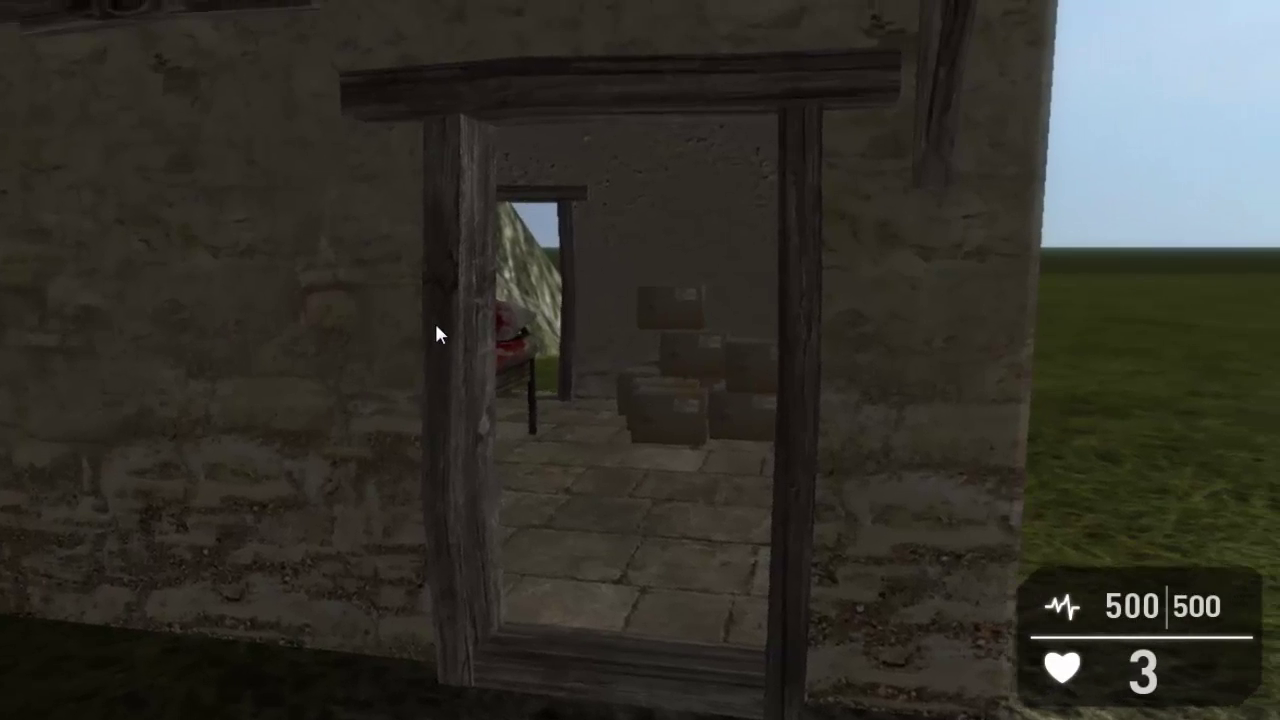
# In the test game, walk through the house and past the bed, and pick up the pistol from the table outside.
pyautogui.press('w')
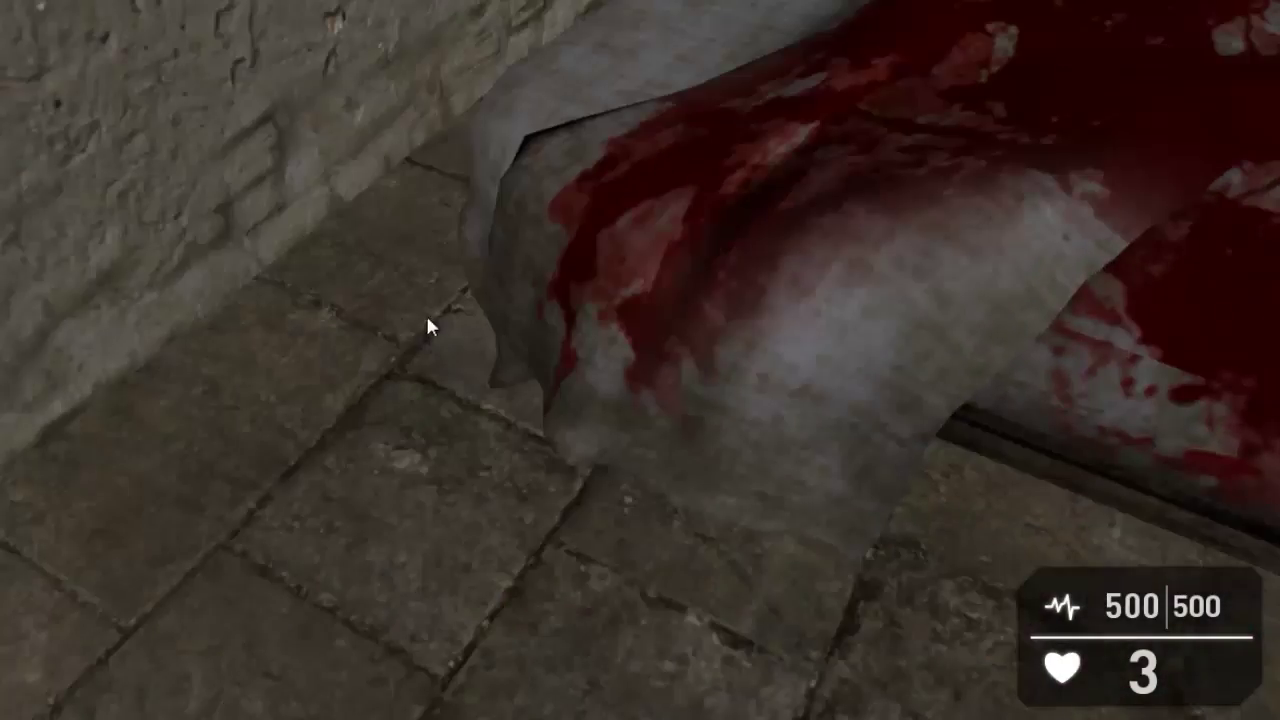
pyautogui.press('w')
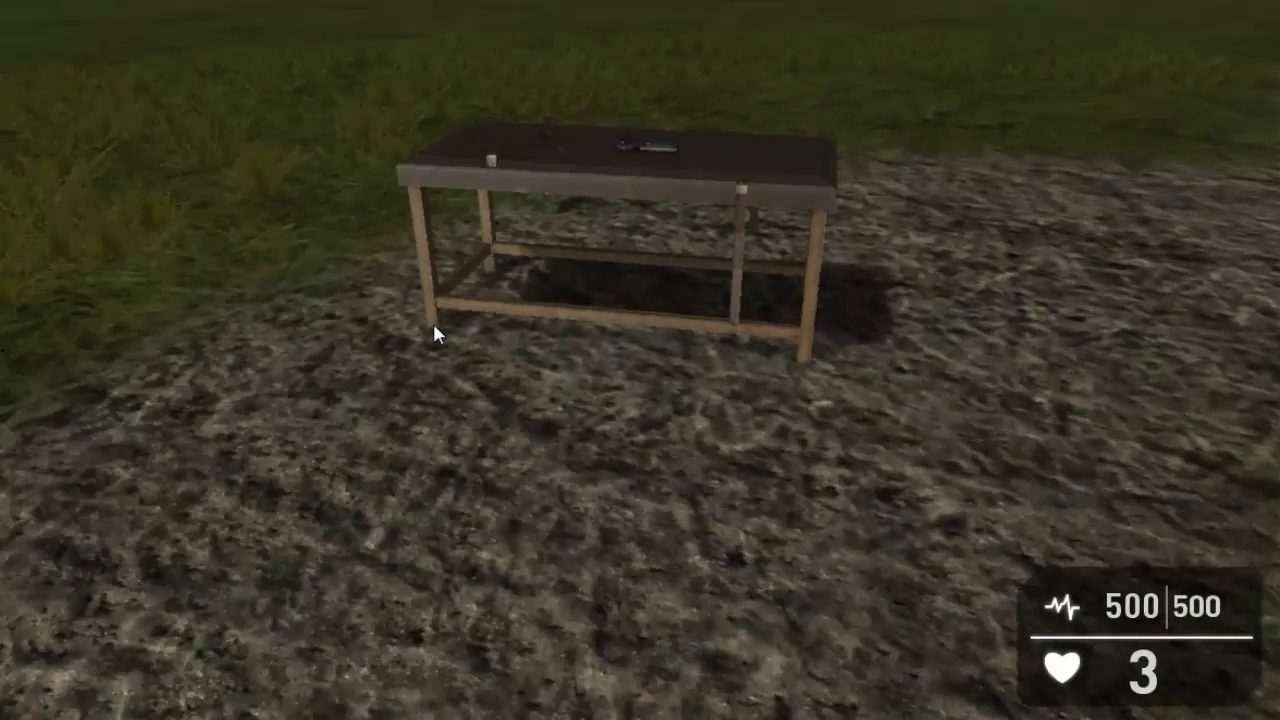
pyautogui.press('w')
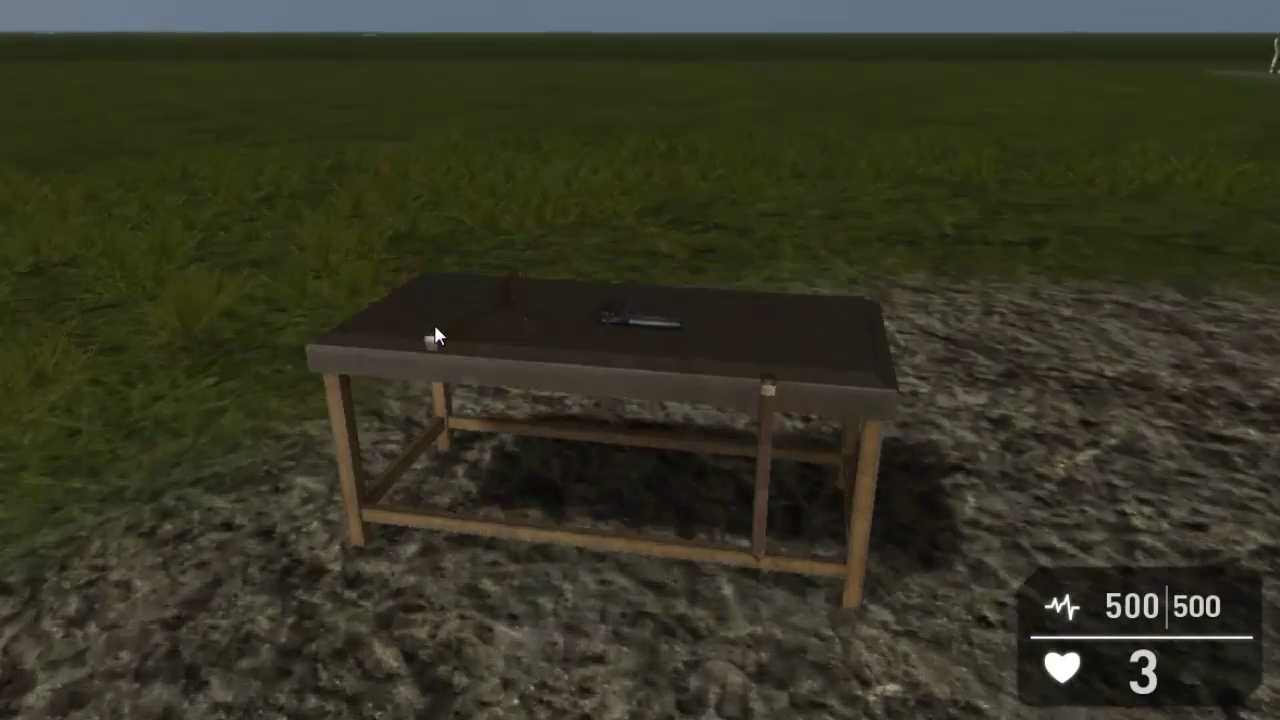
pyautogui.press('w')
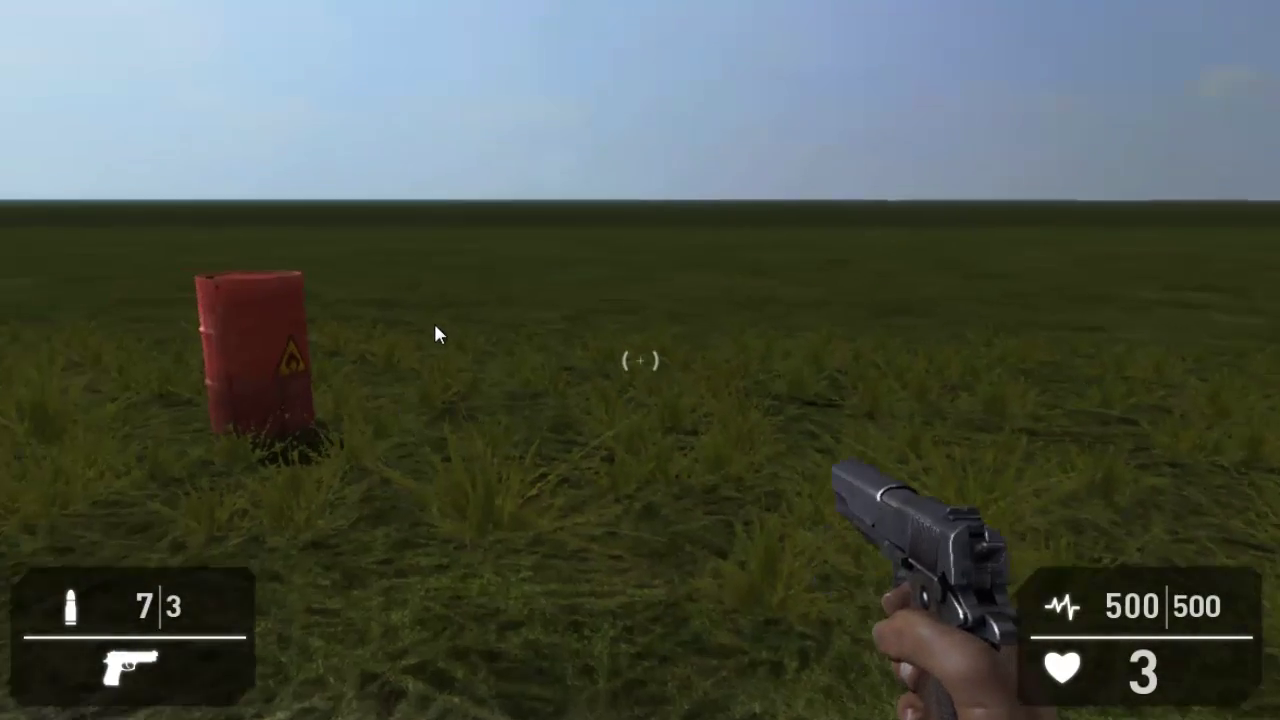
# Fire the pistol at the explosive barrel until the magazine is empty, and reload the remaining rounds.
pyautogui.rightClick(434, 324)
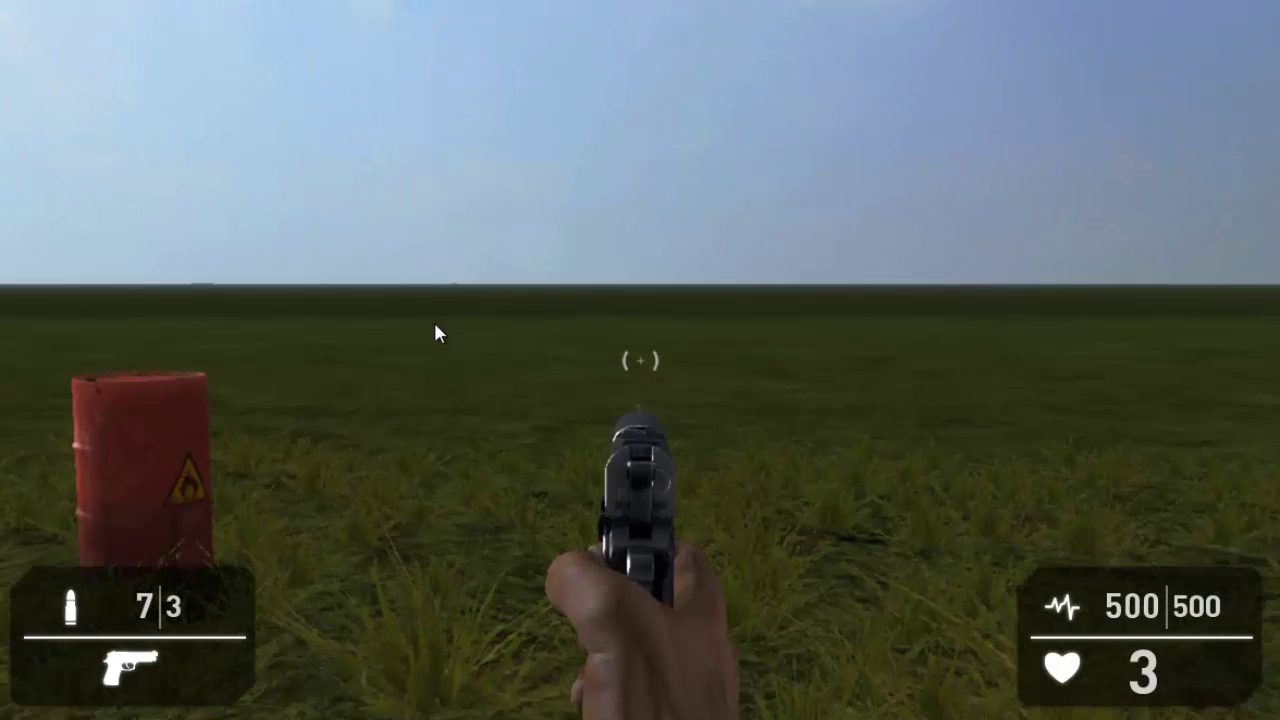
pyautogui.click(434, 334)
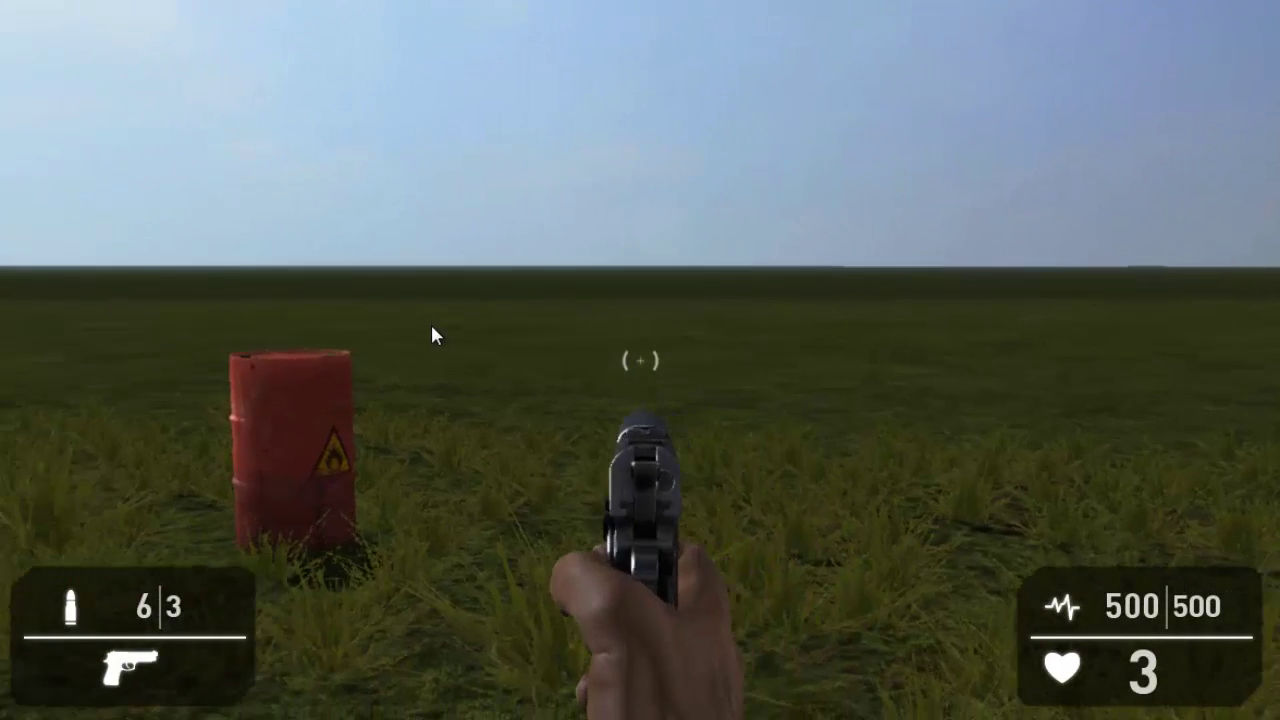
pyautogui.click(435, 327)
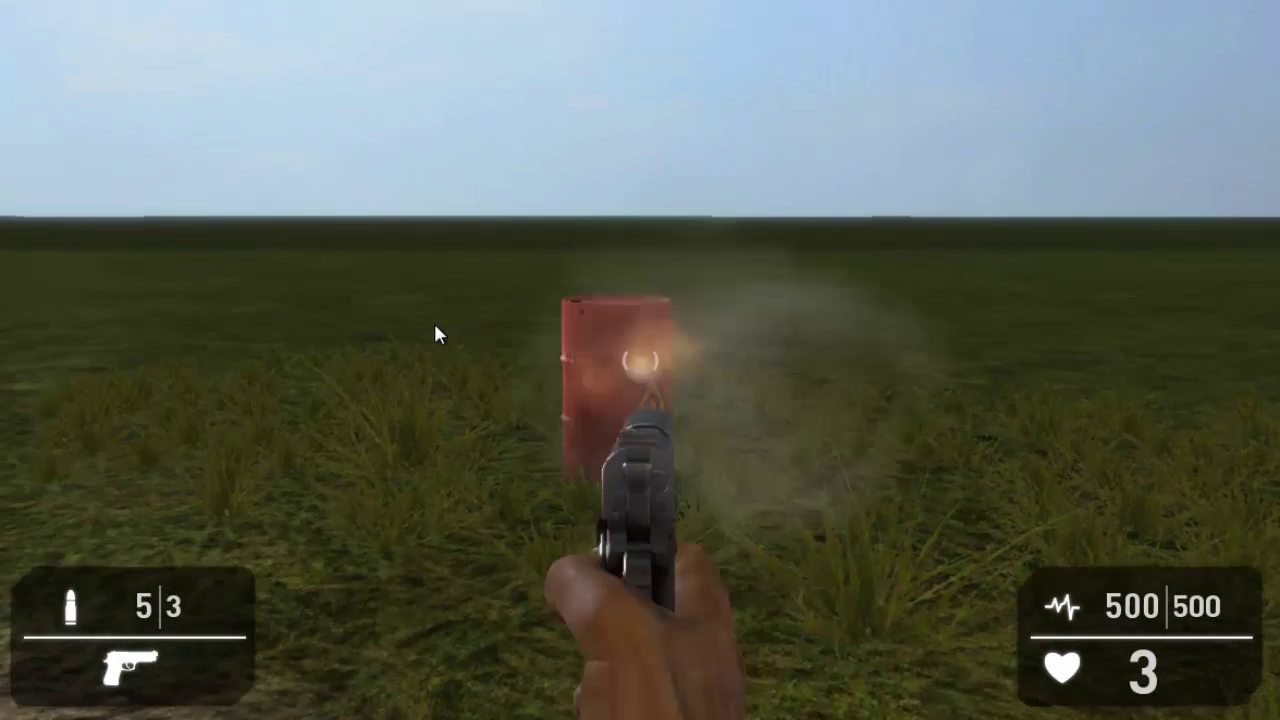
pyautogui.click(435, 327)
pyautogui.click(435, 327)
pyautogui.click(435, 327)
pyautogui.click(435, 327)
pyautogui.click(435, 327)
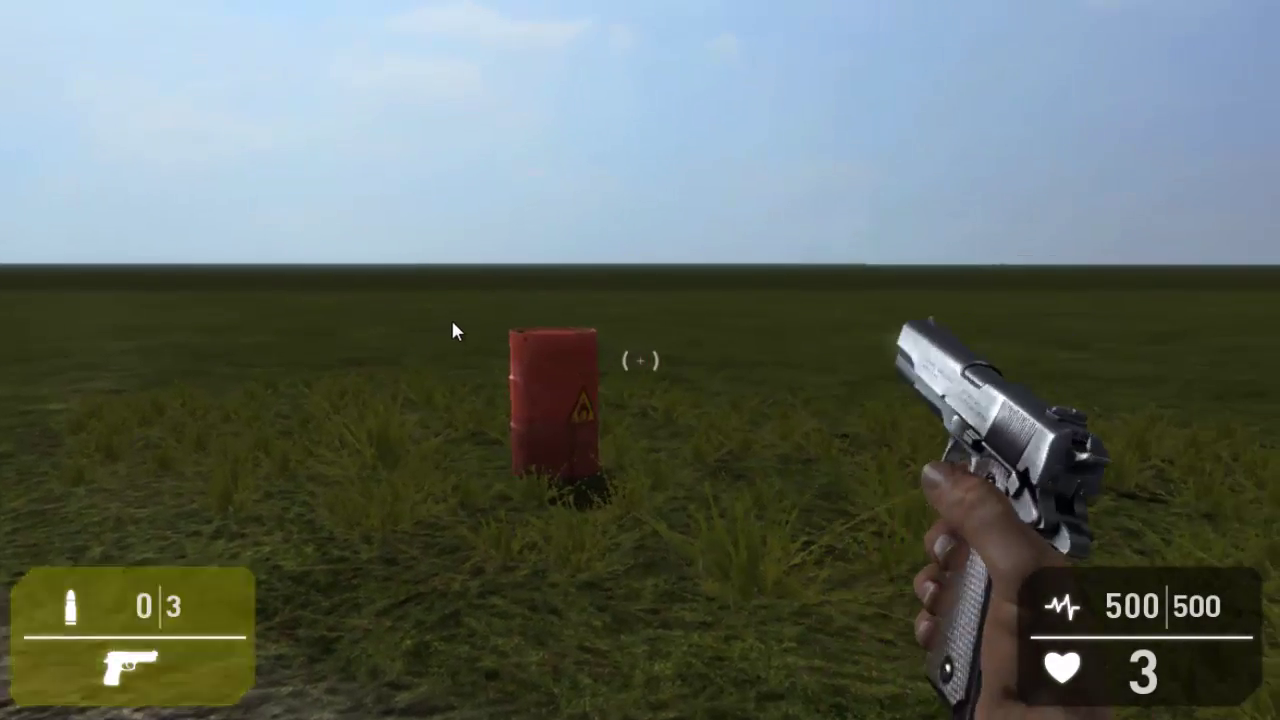
pyautogui.press('r')
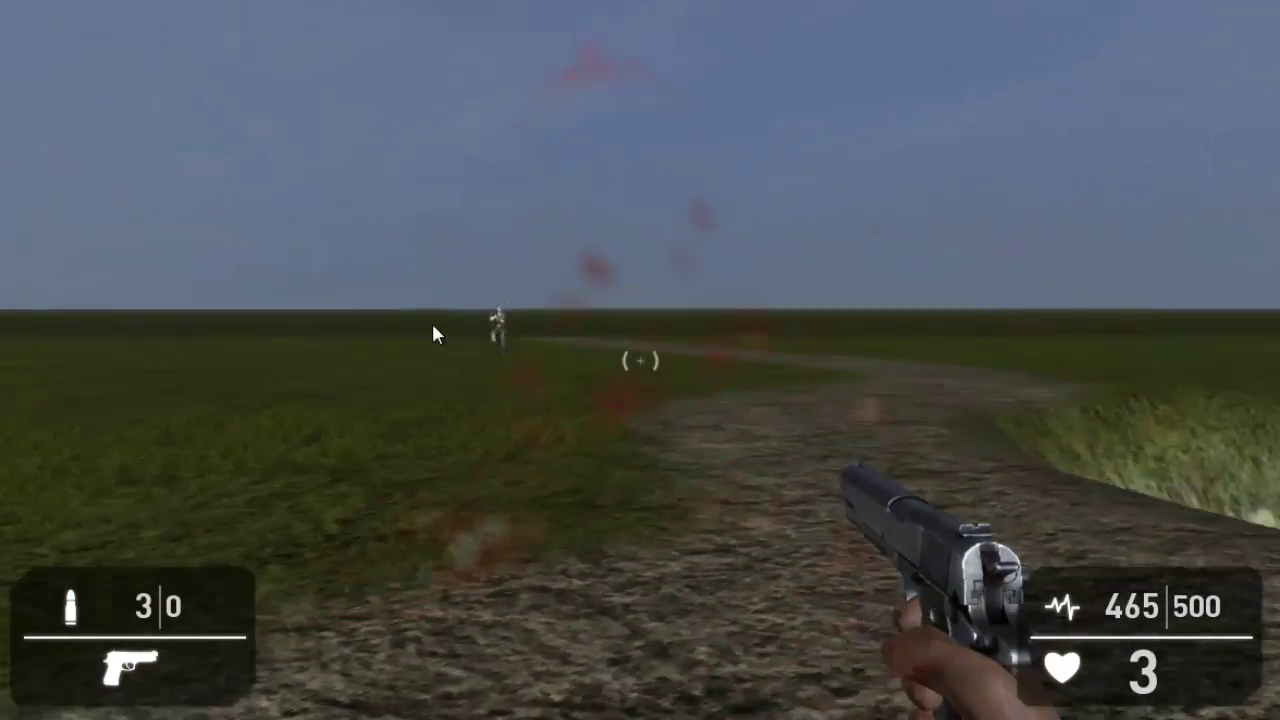
# Walk down the path past the pond and let the soldier kill the player to test the checkpoint respawn.
pyautogui.press('w')
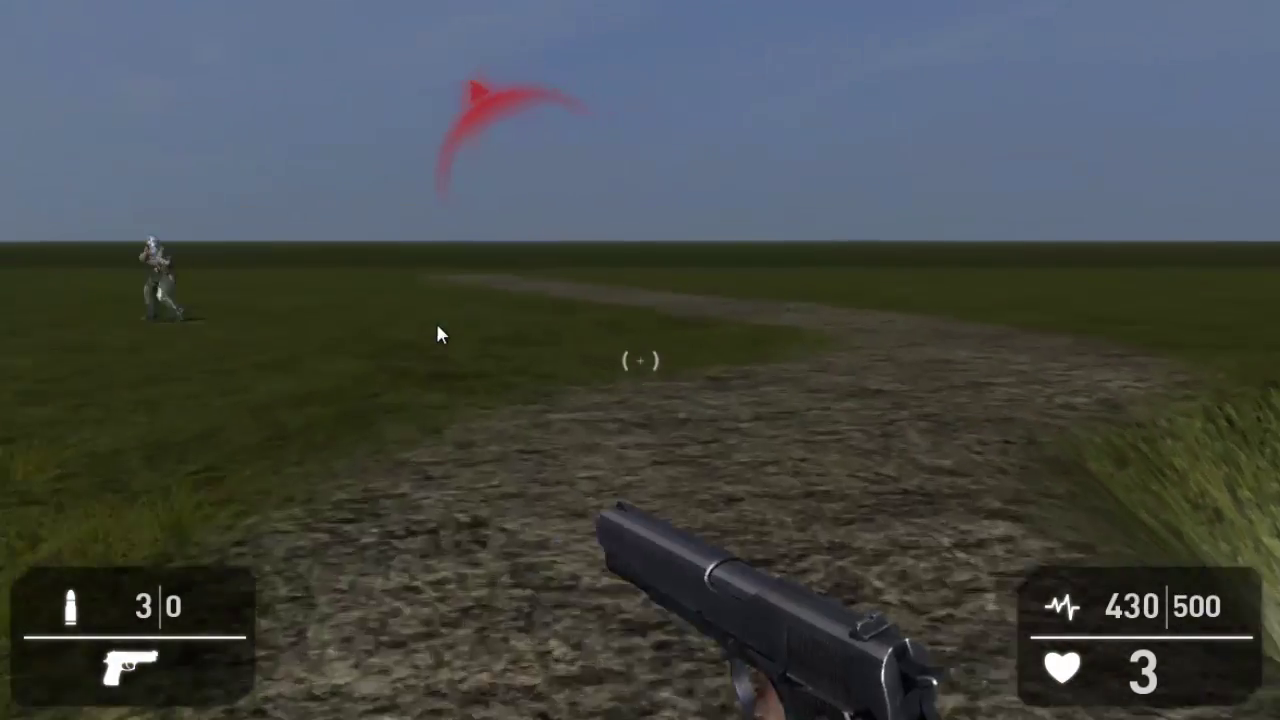
pyautogui.press('a')
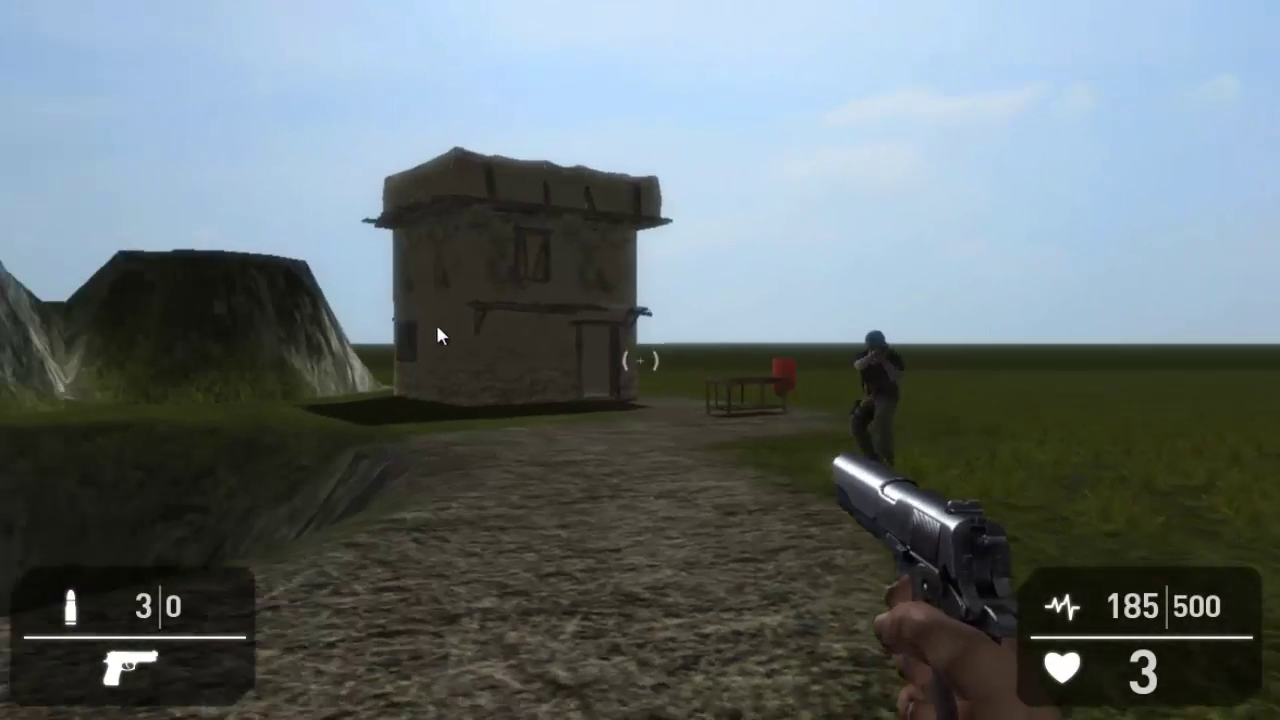
pyautogui.press('w')
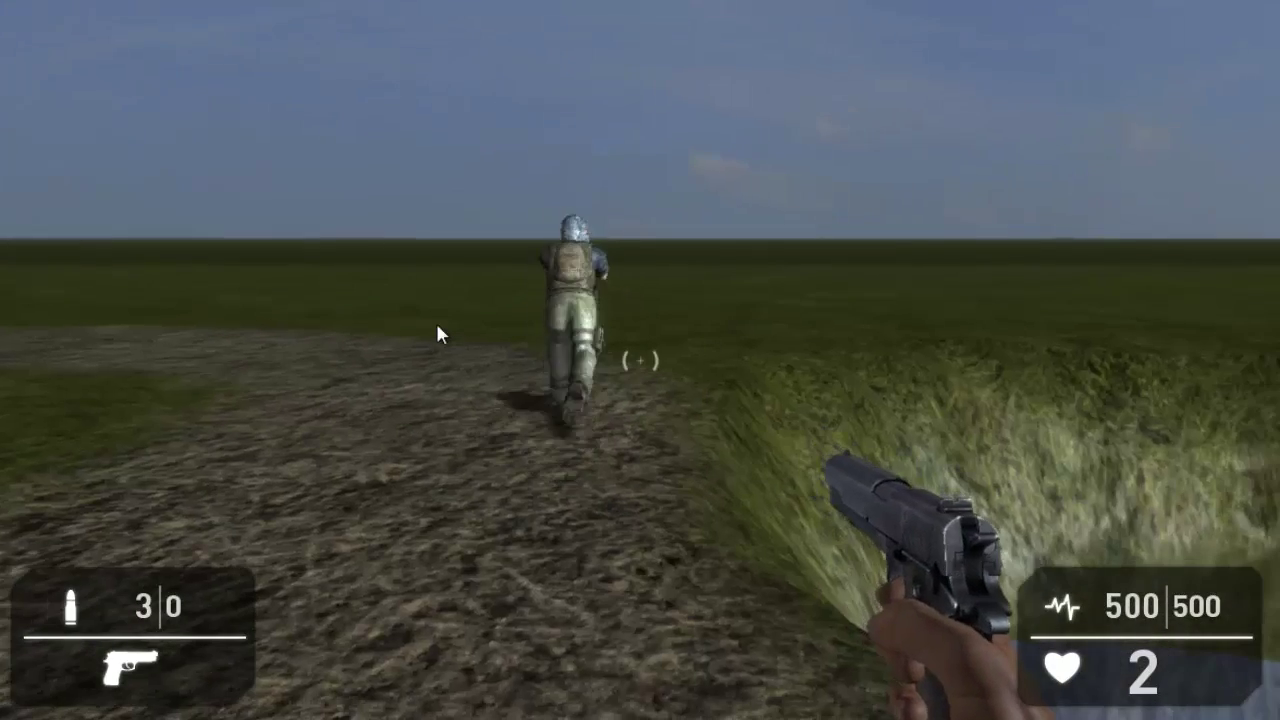
# Approach the soldier after the respawn and shoot the last three pistol rounds at him.
pyautogui.press('w')
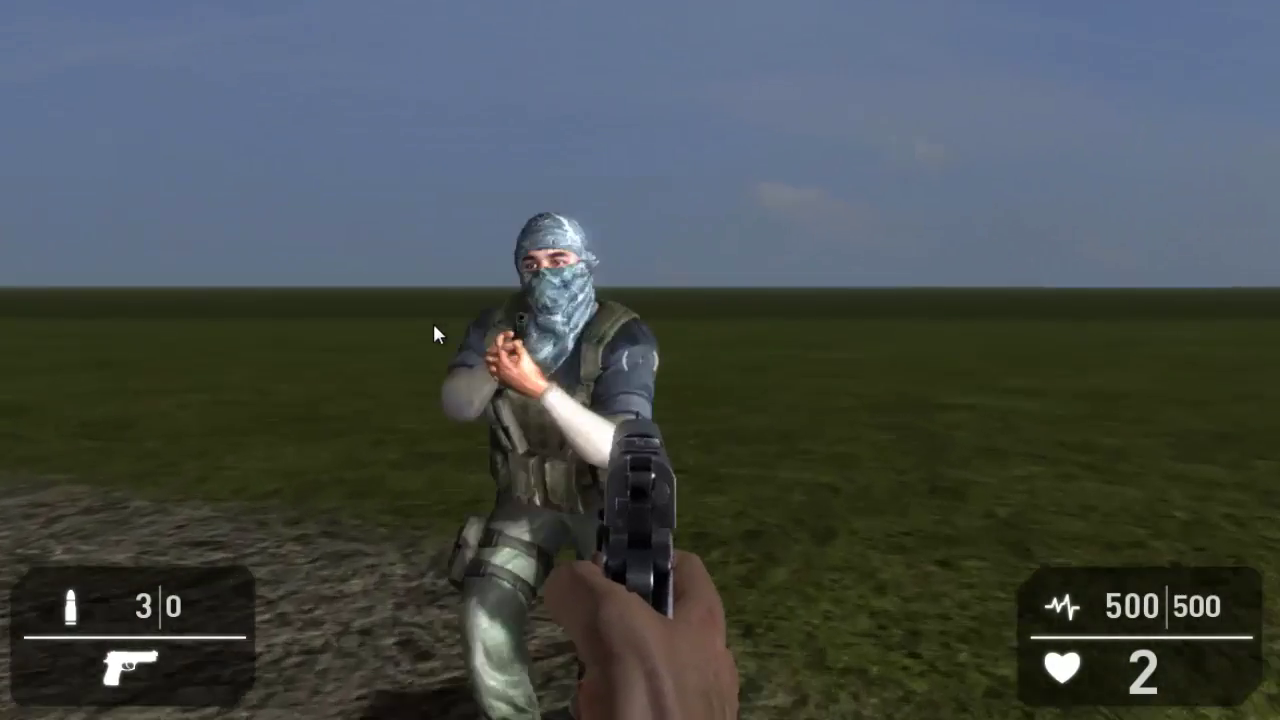
pyautogui.click(434, 326)
pyautogui.click(432, 330)
pyautogui.click(440, 330)
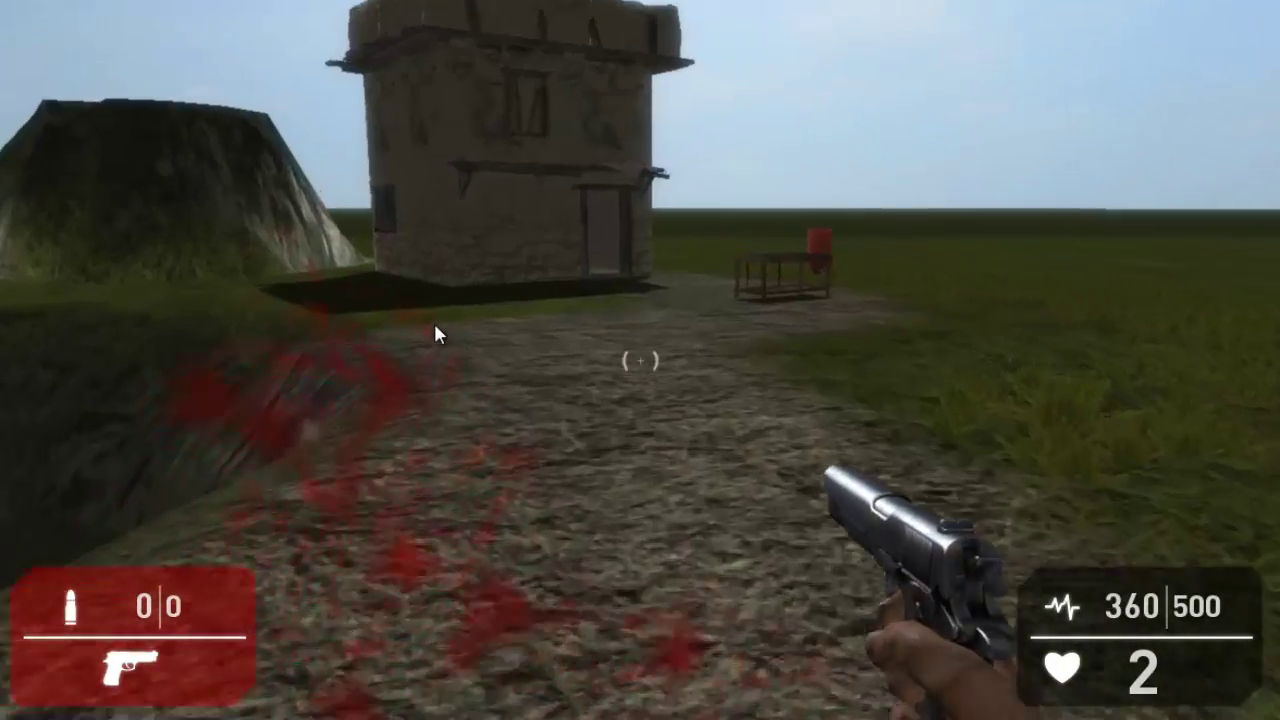
# Move across the grass behind the soldier, quit the test game and view the house area in the level editor.
pyautogui.rightClick(435, 325)
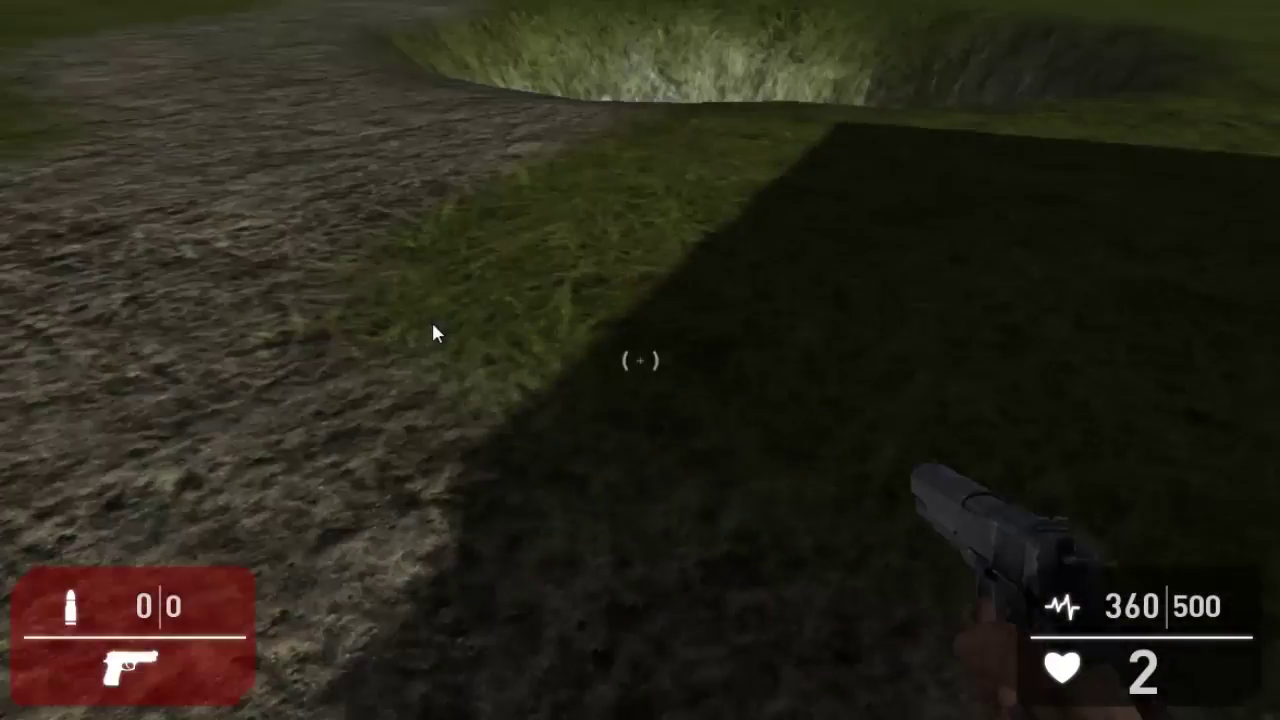
pyautogui.press('w')
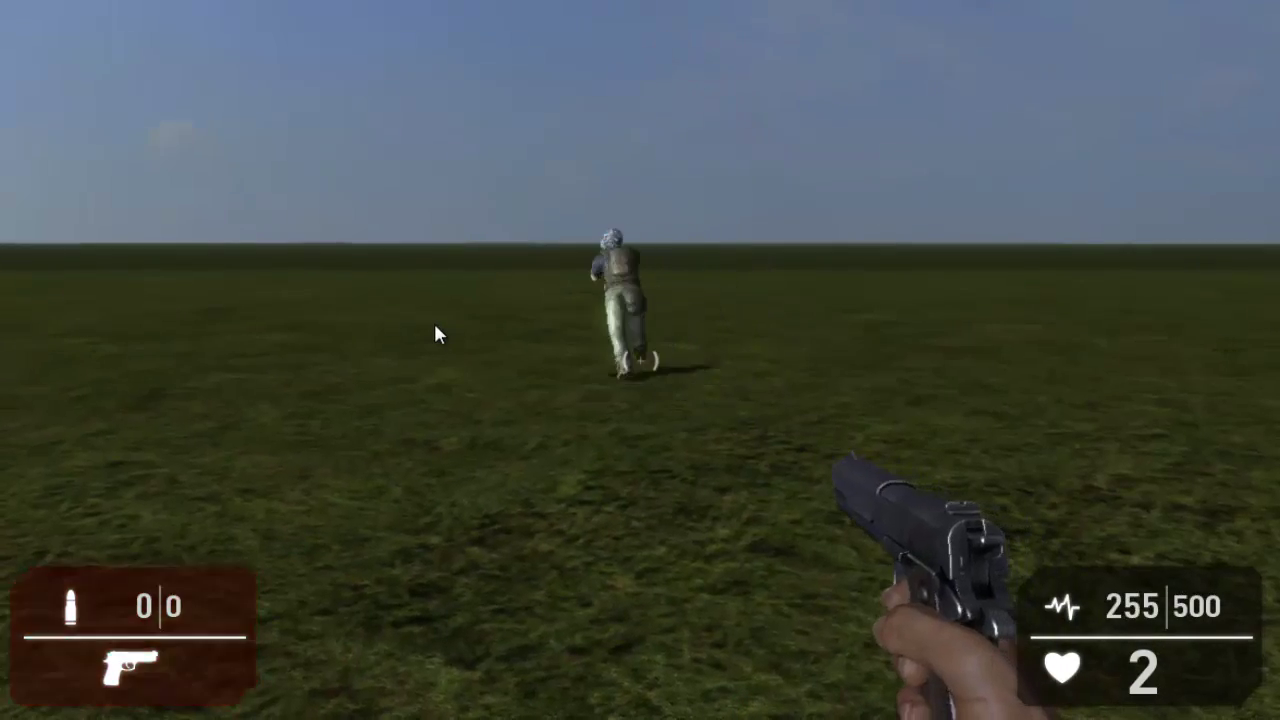
pyautogui.press('Escape')
pyautogui.scroll(-2, 766, 352)
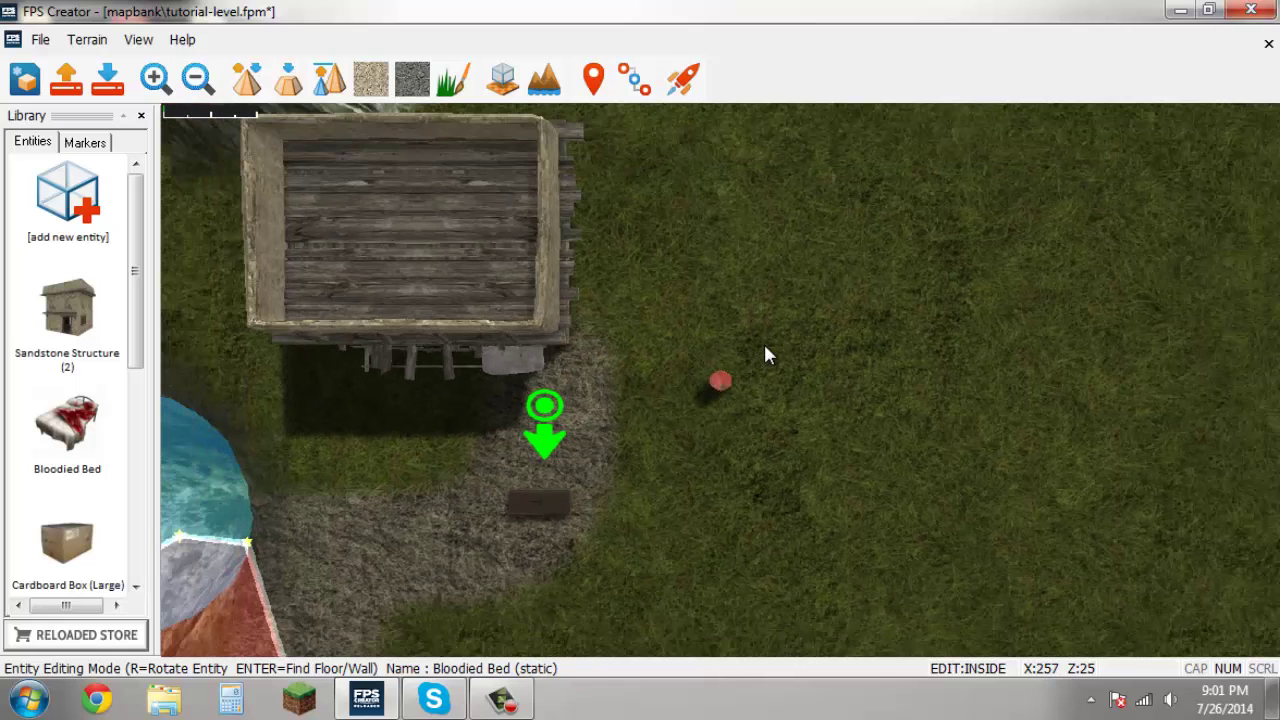